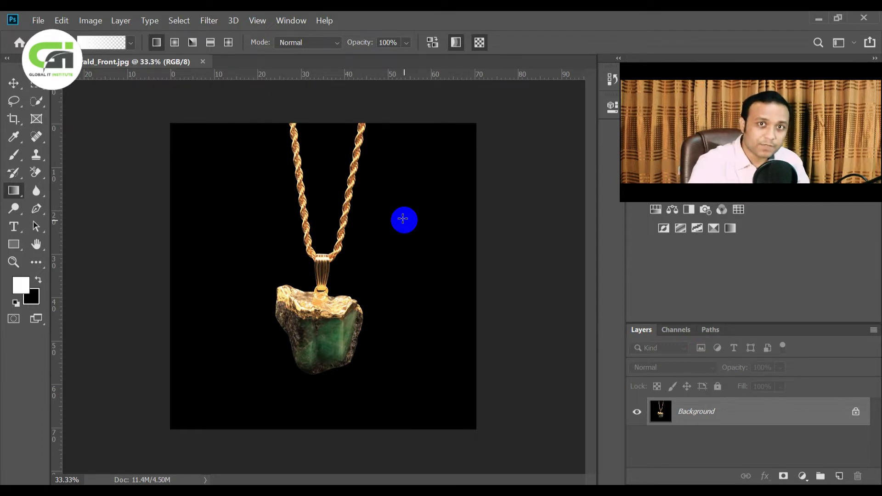
Duplicate the Background layer and hide the original
key(ctrl+j)
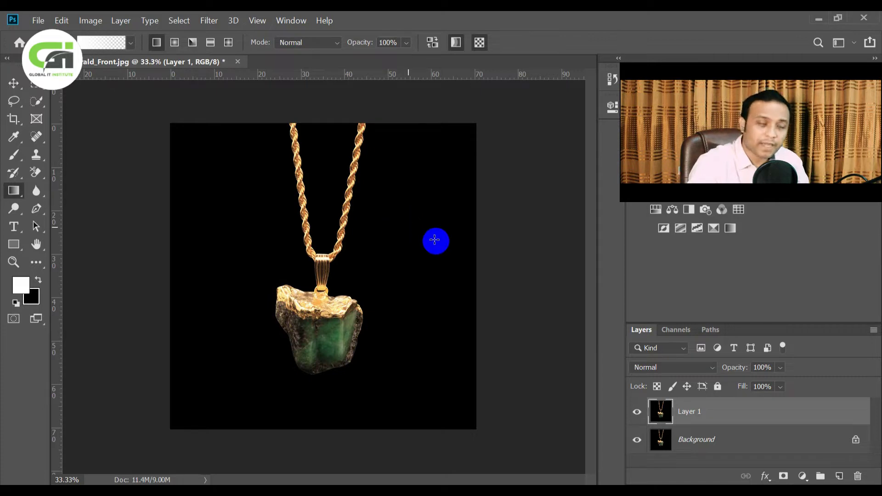
click(636, 439)
Select the black background around the pendant and between the two chain strands with the Quick Selection tool
drag(363, 280, 389, 228)
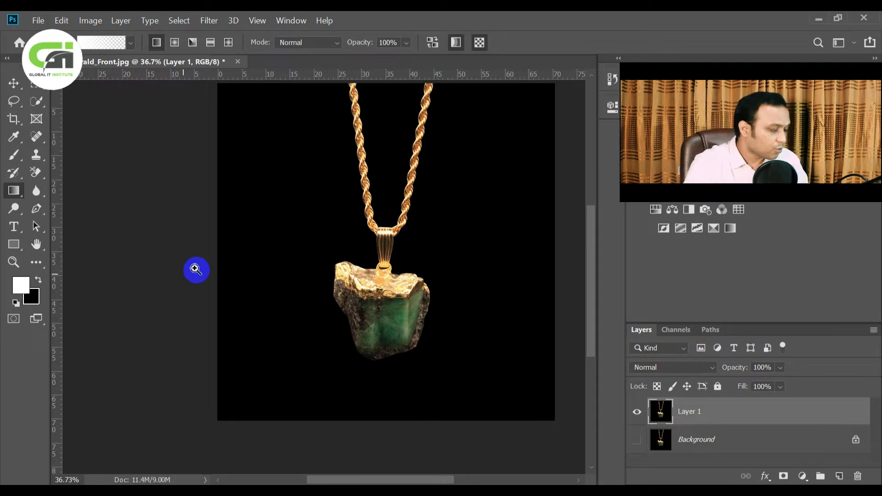
click(312, 216)
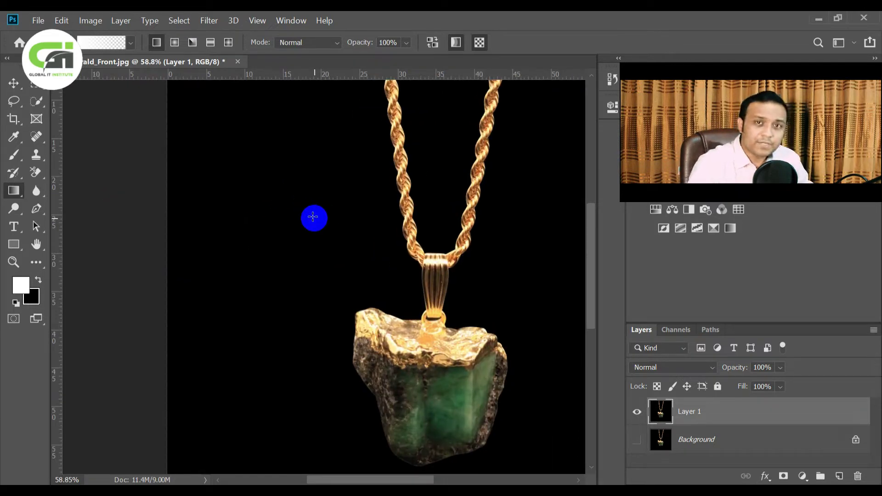
drag(410, 201, 352, 254)
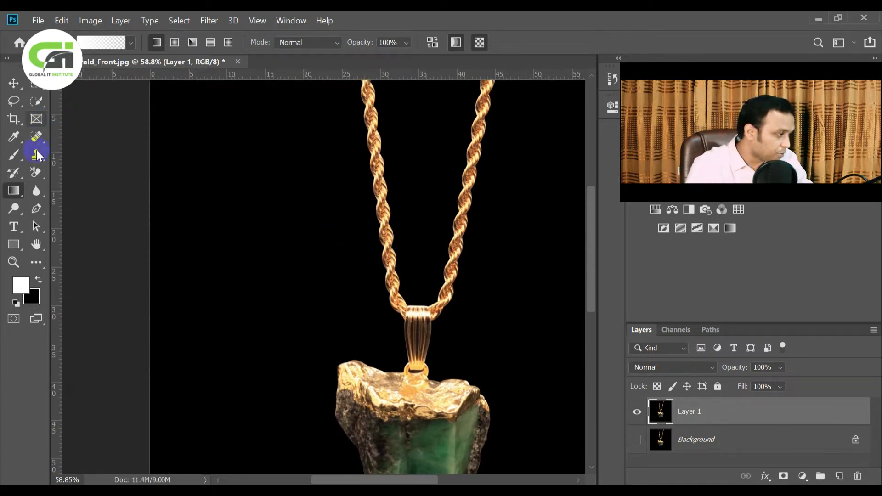
click(36, 101)
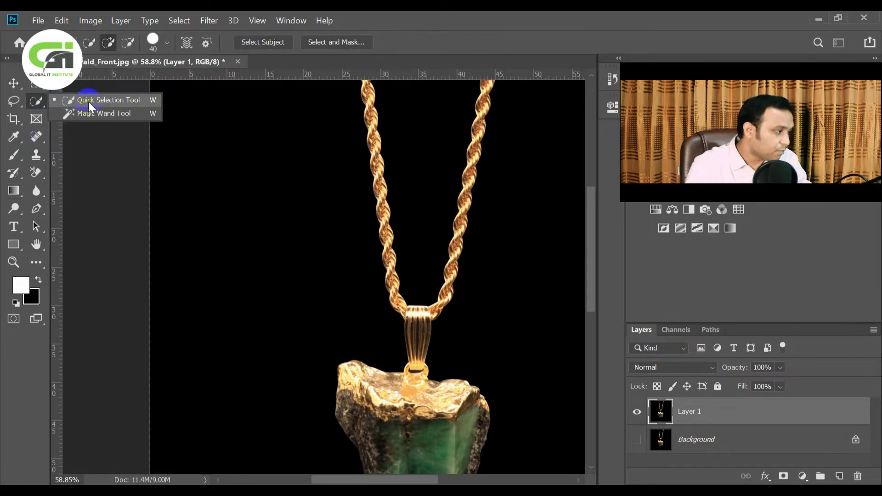
click(115, 101)
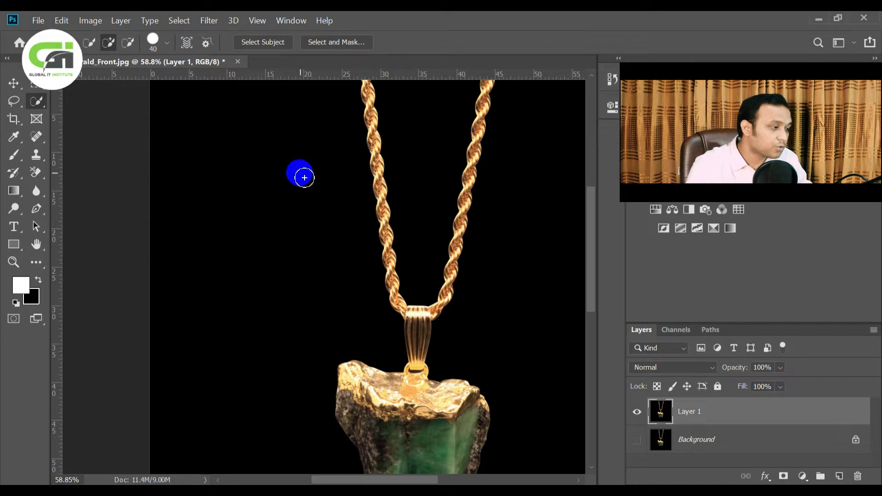
mouse_move(300, 177)
mouse_down()
mouse_move(323, 219)
mouse_move(329, 180)
mouse_up()
mouse_move(330, 144)
mouse_down()
mouse_move(268, 346)
mouse_move(288, 357)
mouse_up()
scroll(286, 246, down, 5)
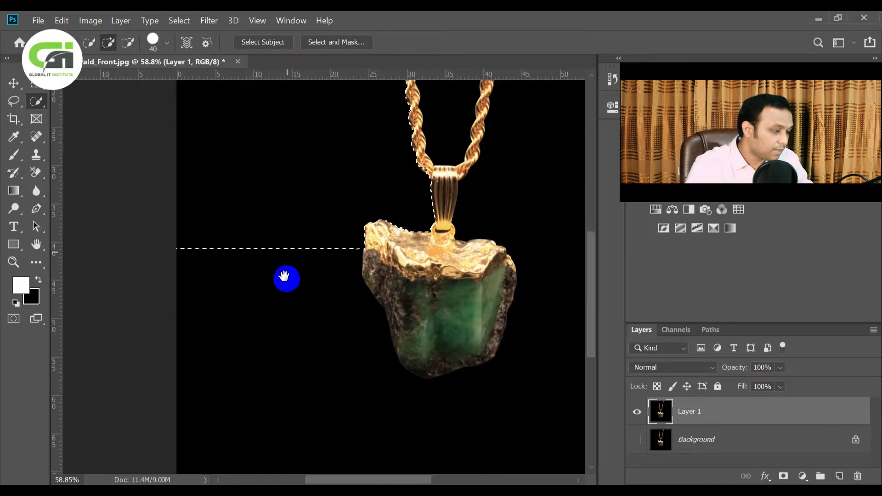
mouse_move(366, 415)
mouse_down()
mouse_move(471, 436)
mouse_move(473, 289)
mouse_move(305, 350)
mouse_up()
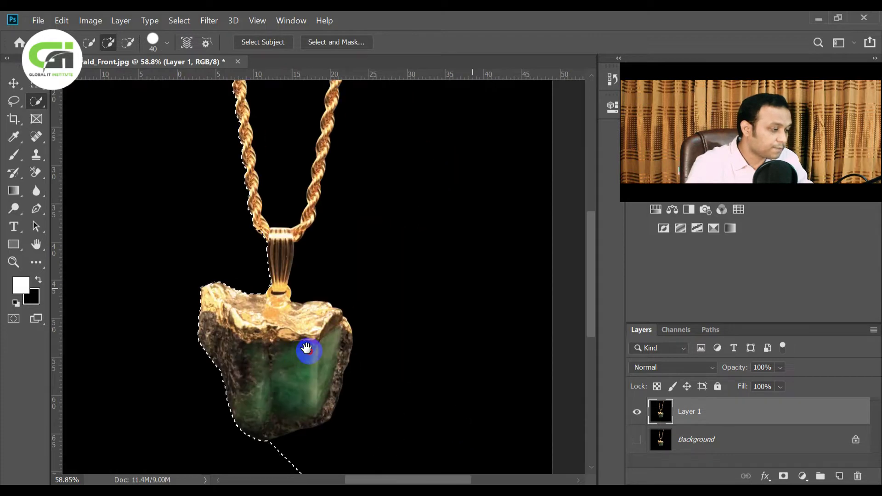
drag(448, 310, 461, 204)
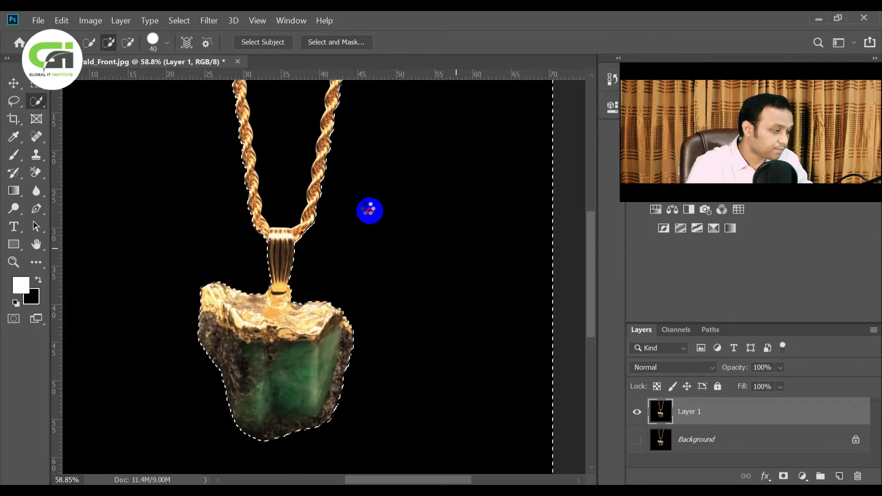
drag(368, 208, 391, 306)
drag(327, 144, 319, 189)
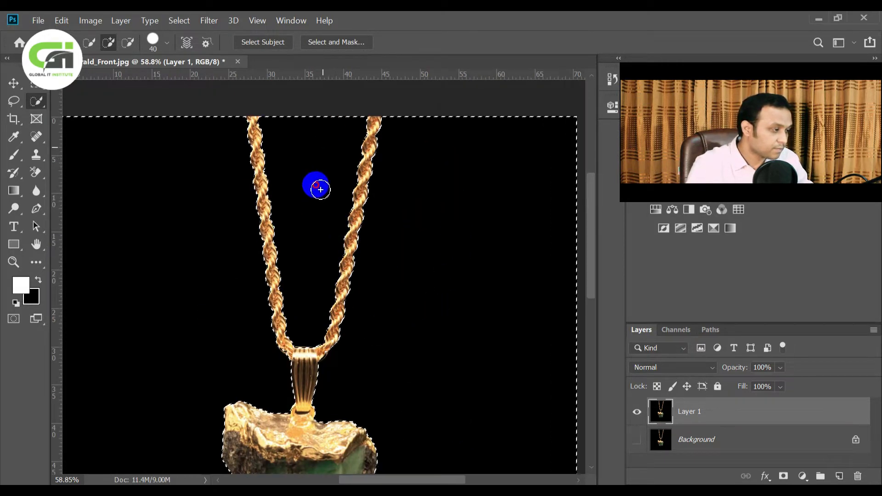
Reduce the Quick Selection brush to 4 px and add the dark gap inside the pendant's ring to the selection
drag(371, 328, 411, 229)
drag(329, 307, 436, 340)
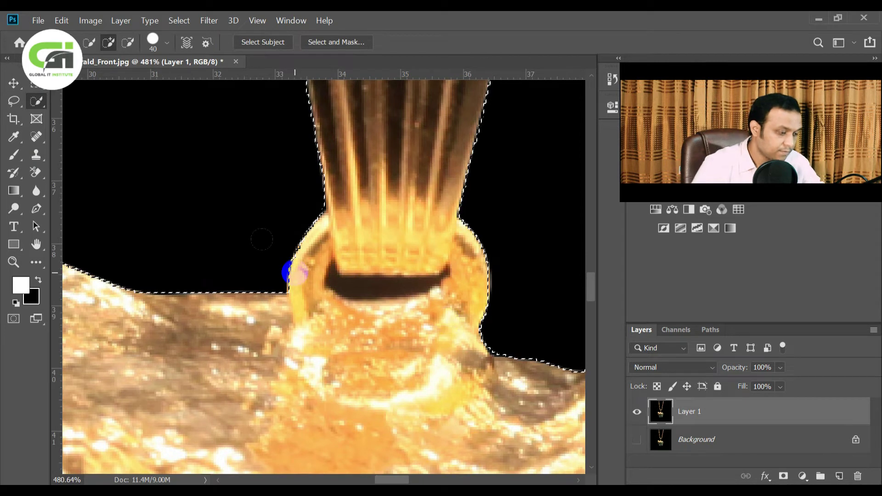
alt+click(252, 205)
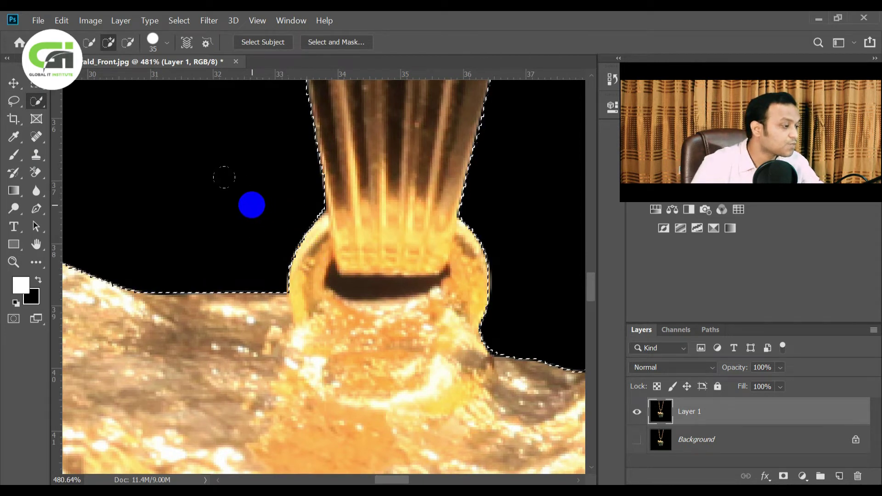
key(bracketleft)
key(bracketleft)
key(bracketleft)
key(bracketleft)
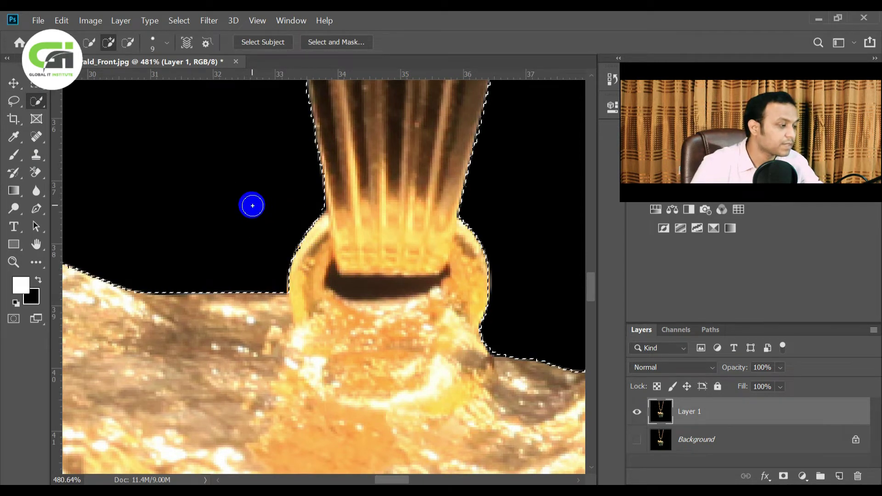
key(bracketleft)
key(bracketleft)
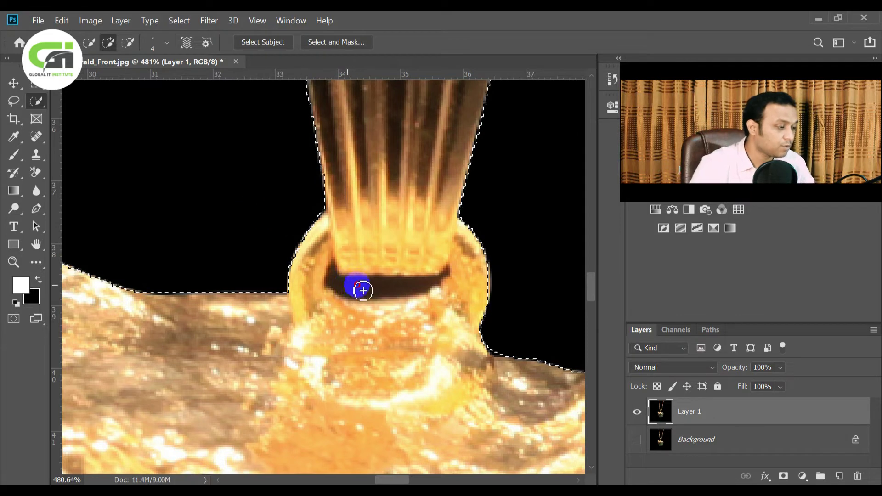
drag(375, 289, 418, 295)
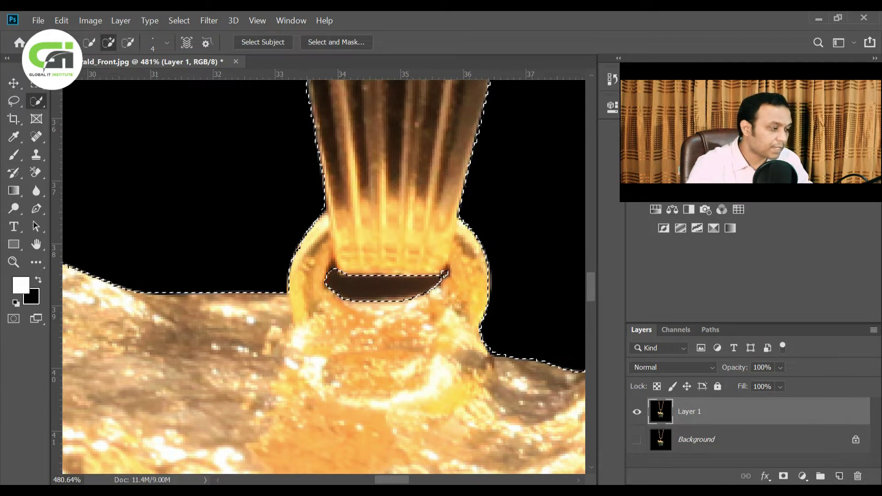
key(ctrl+d)
key(ctrl+shift+d)
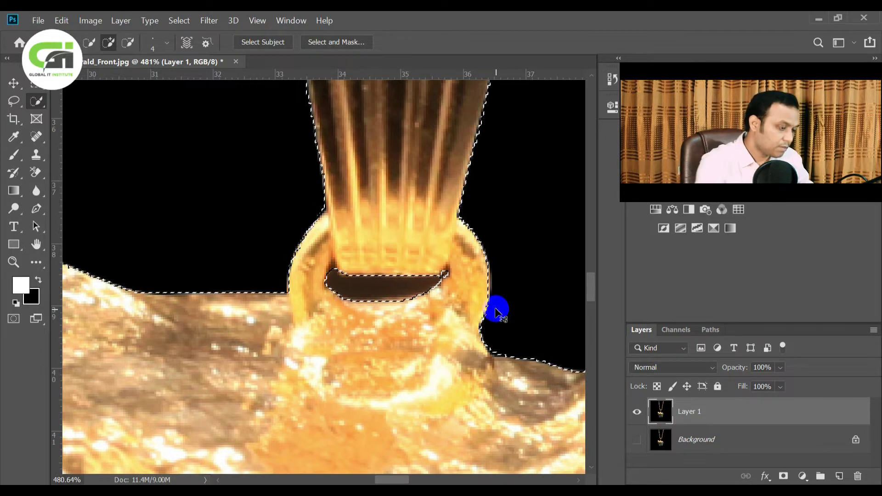
Feather the background selection with a radius of .5 pixels
key(ctrl+minus)
key(ctrl+minus)
key(ctrl+minus)
key(ctrl+minus)
key(ctrl+minus)
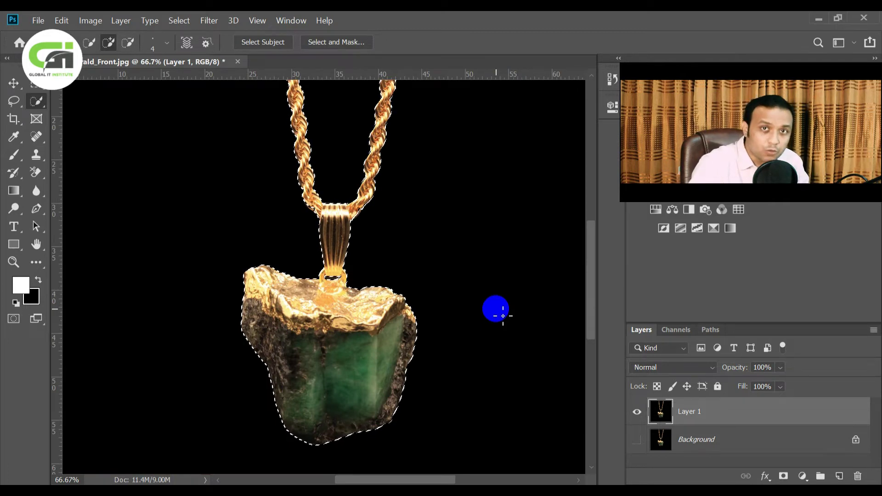
click(184, 22)
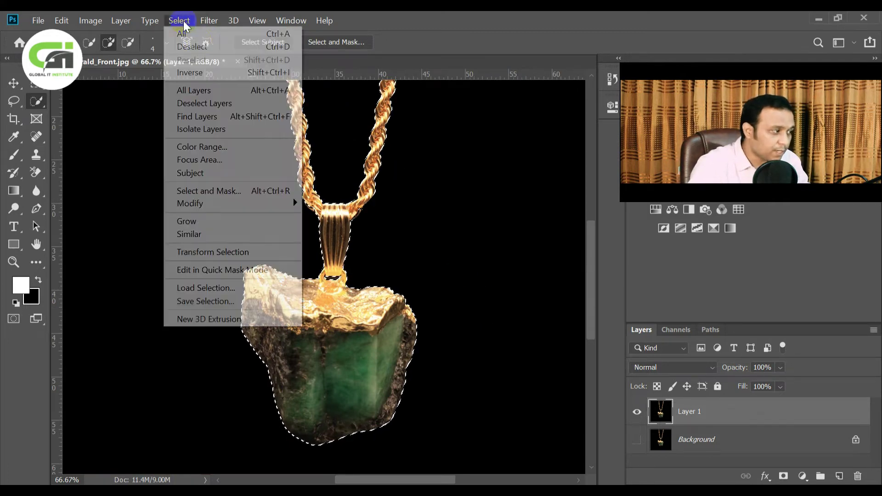
mouse_move(235, 202)
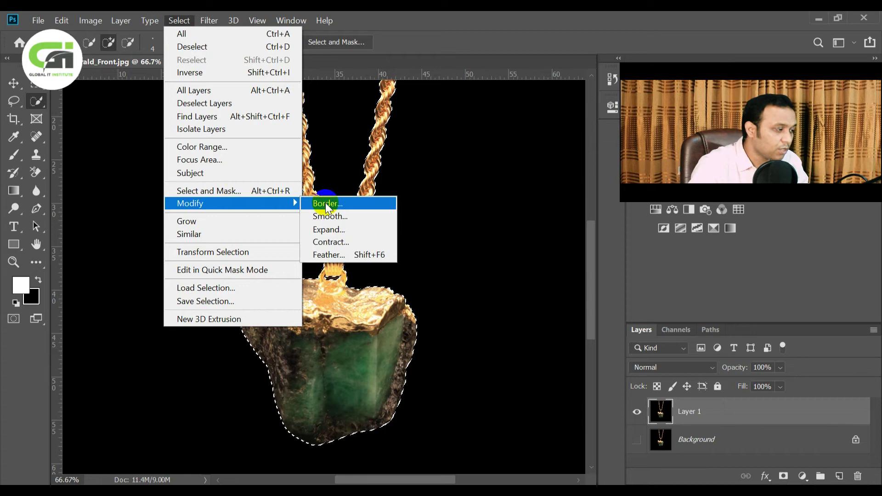
click(353, 252)
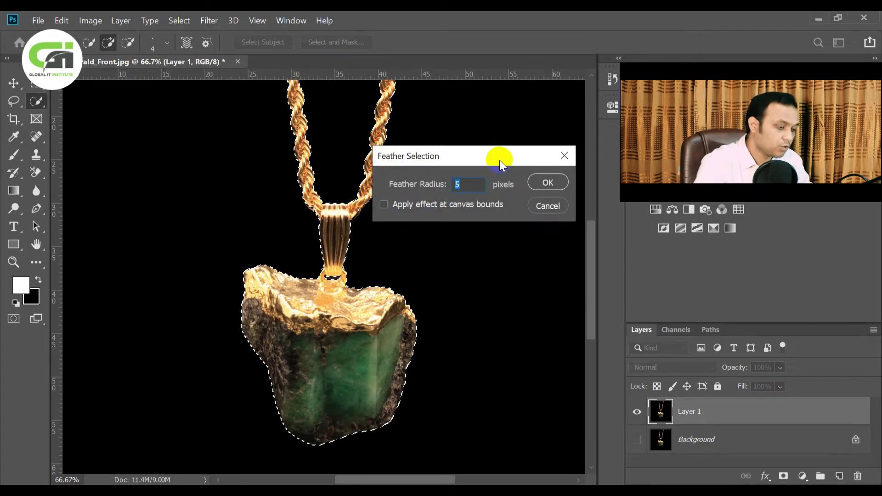
text(.5)
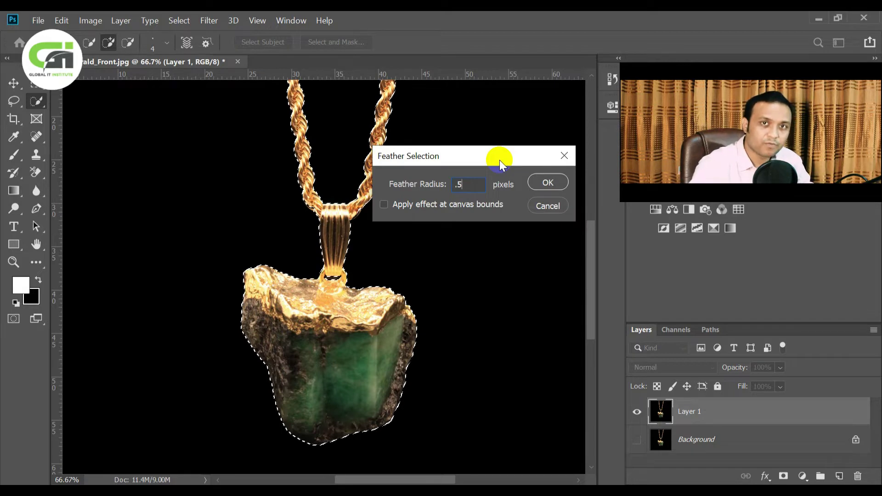
click(546, 183)
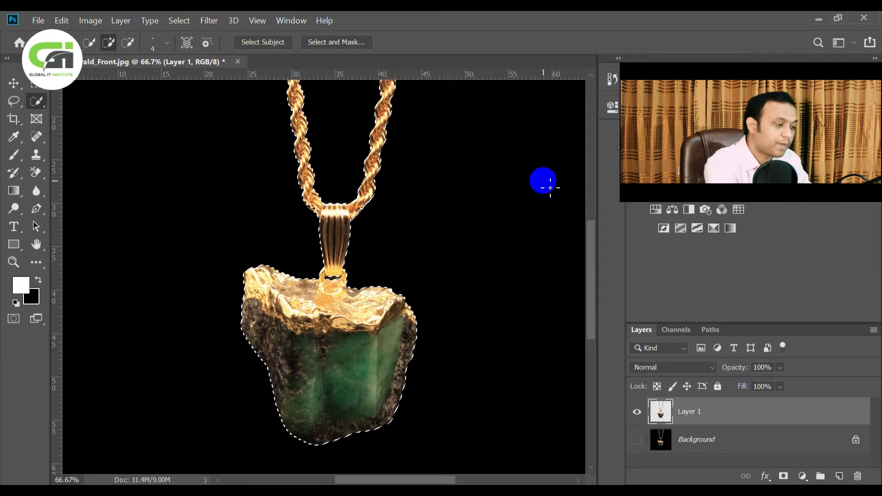
Delete the selected black background from Layer 1 and clear the selection
key(Delete)
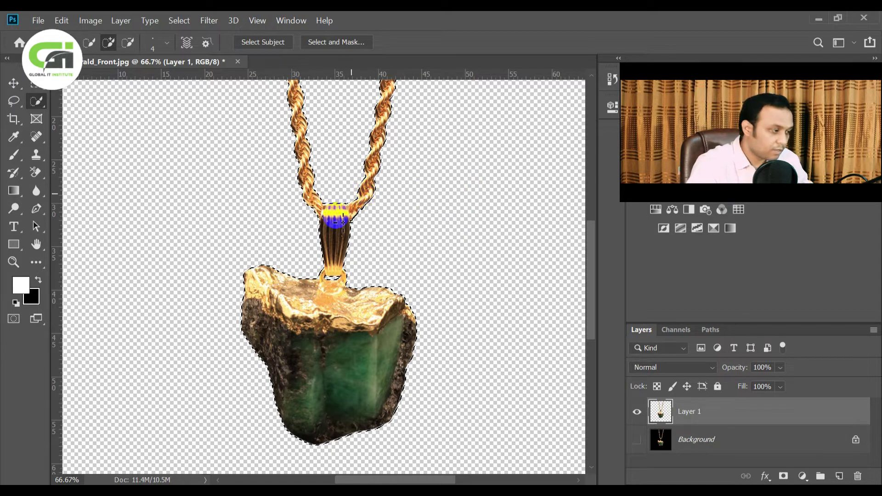
scroll(350, 292, down, 1)
scroll(358, 283, down, 1)
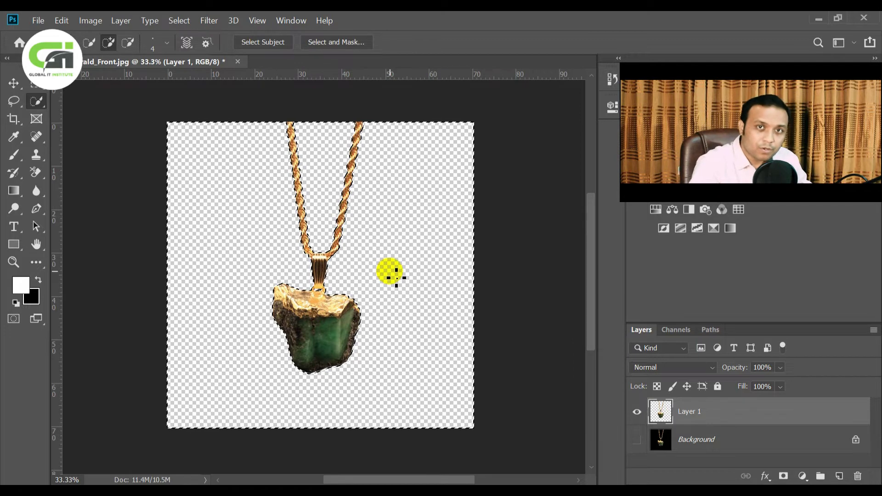
key(ctrl+d)
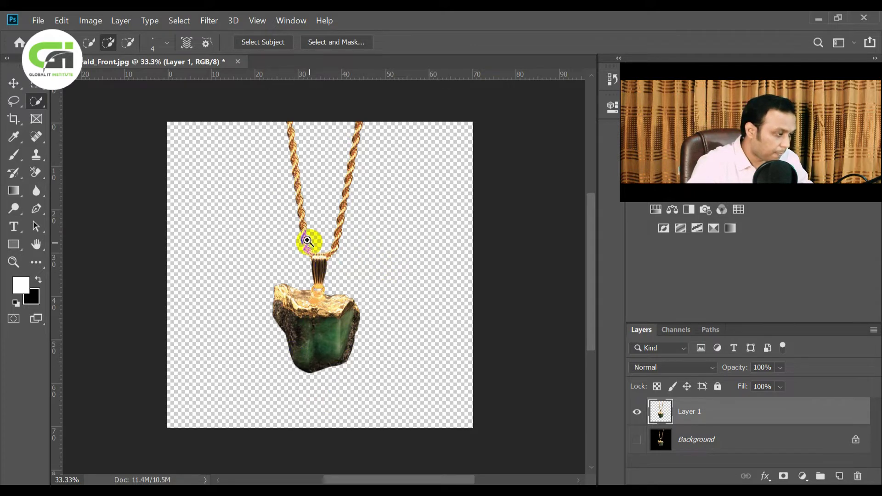
Duplicate the cut-out pendant layer twice
scroll(317, 242, up, 1)
scroll(317, 242, up, 2)
scroll(376, 278, down, 4)
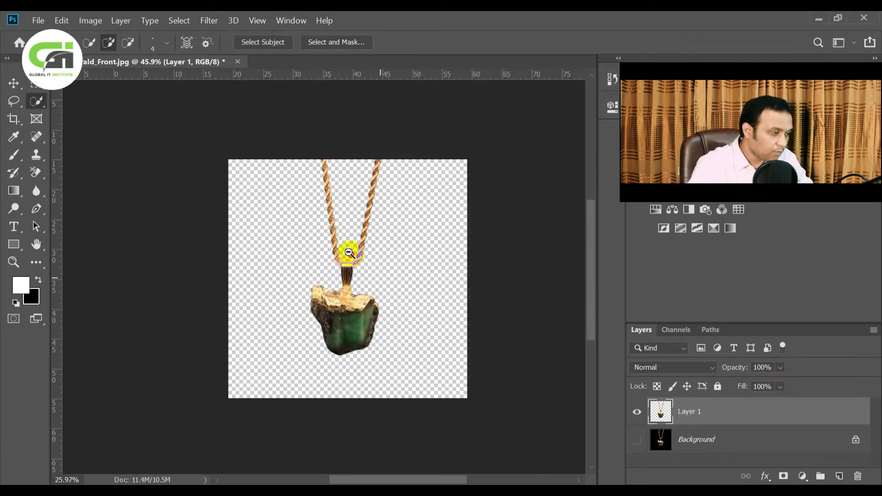
click(636, 412)
click(636, 413)
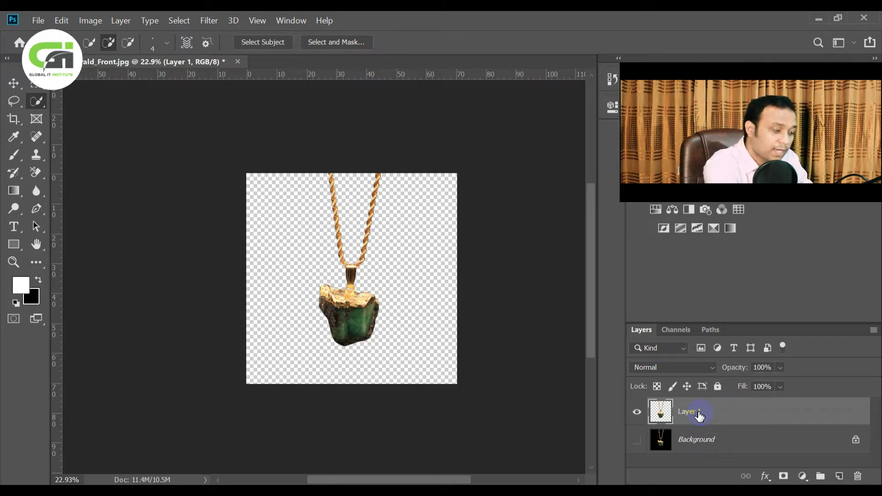
key(ctrl+j)
key(ctrl+j)
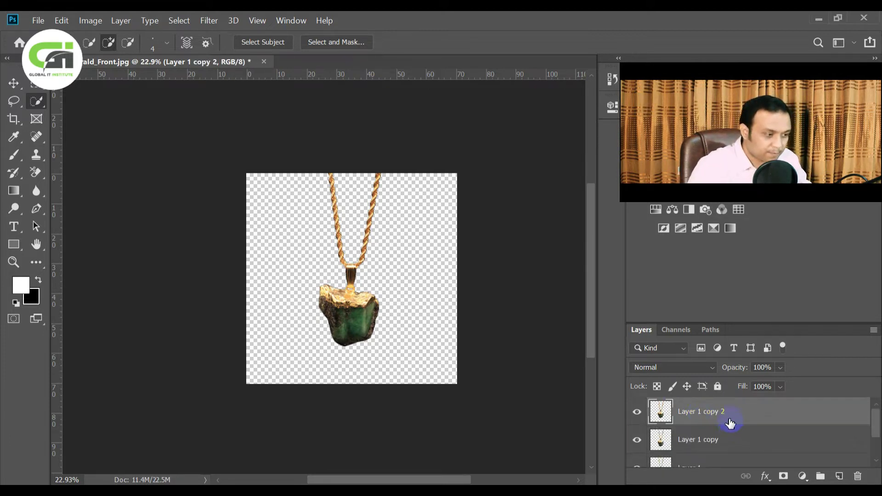
Flip Layer 1 copy vertically with Free Transform
click(692, 440)
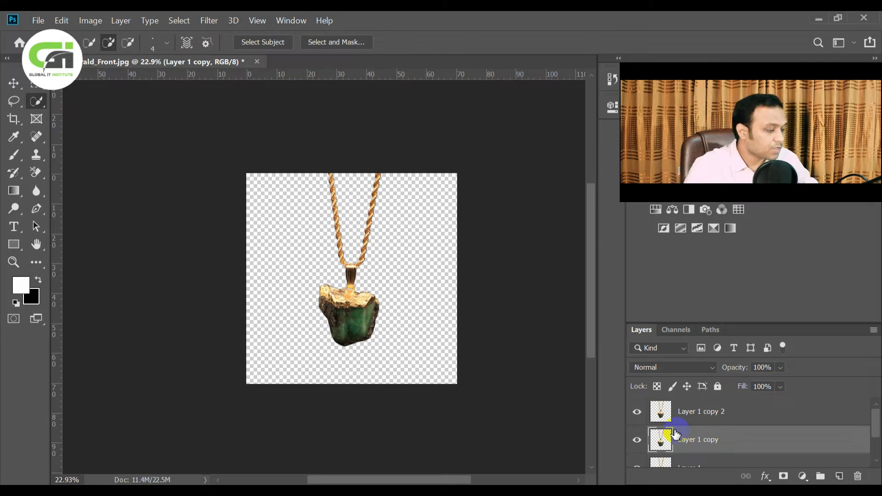
key(ctrl+t)
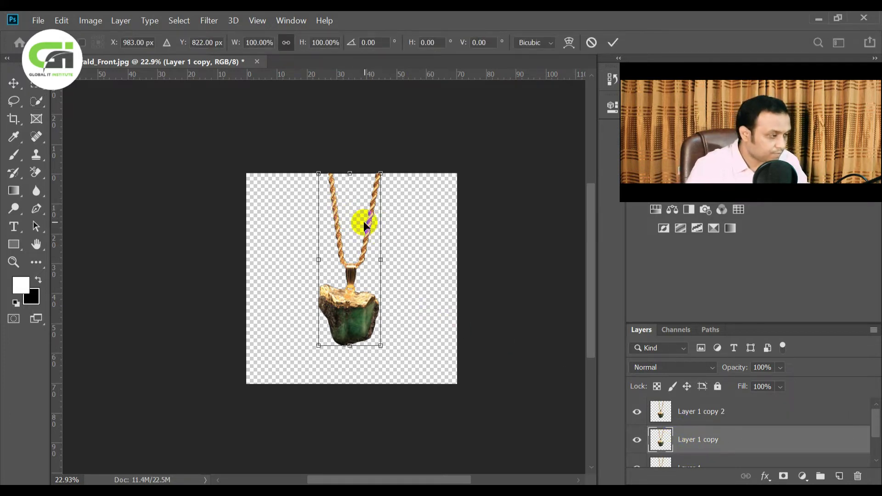
right_click(352, 205)
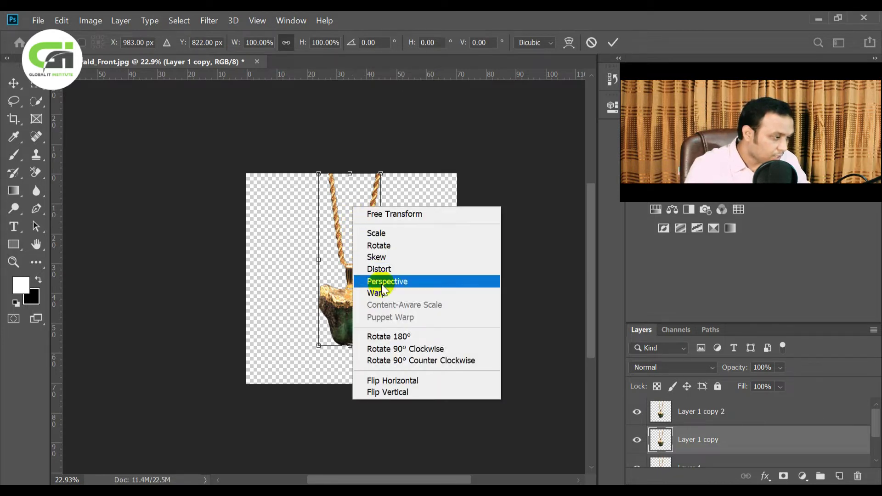
click(399, 393)
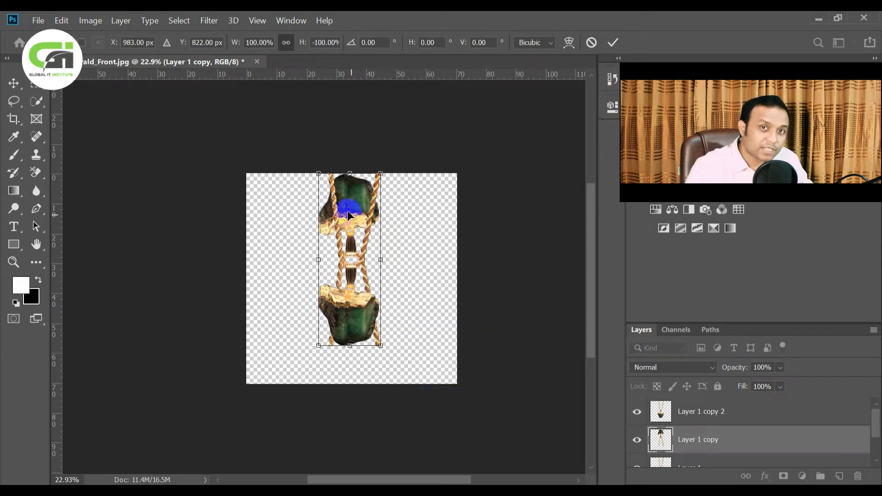
Move the flipped copy straight down until its stone meets the bottom of the original stone, and apply the transform
drag(348, 194, 356, 326)
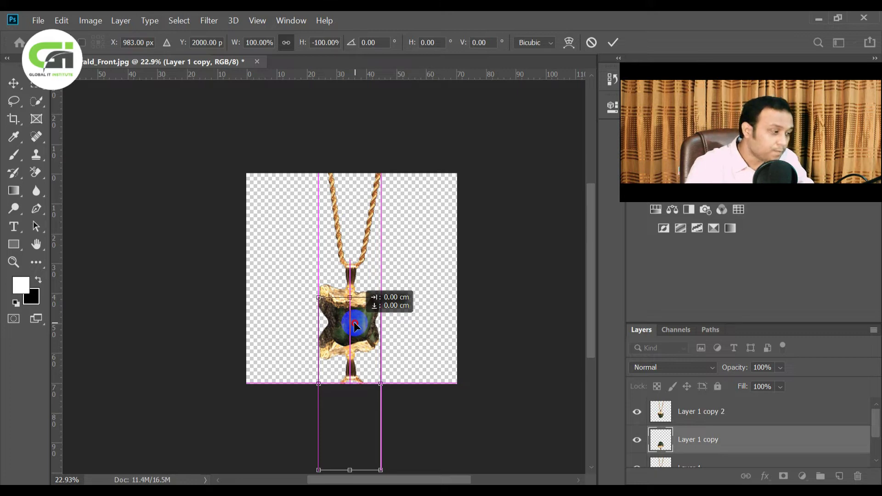
drag(350, 350, 349, 369)
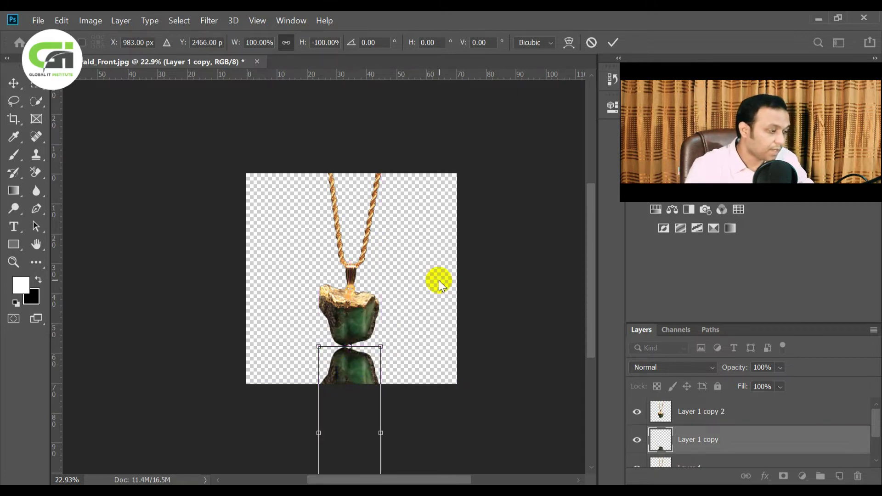
key(Return)
key(w)
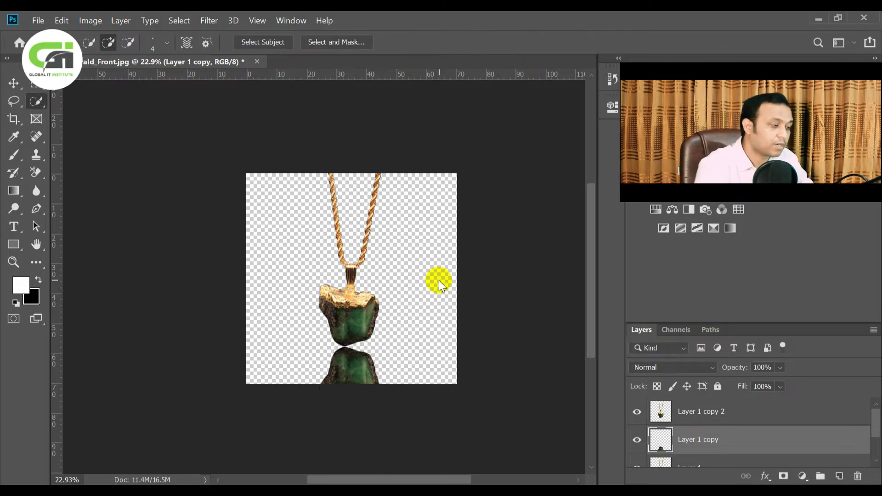
Nudge the flipped Layer 1 copy with the Move tool until its tip just touches the bottom of the original stone
scroll(351, 339, up, 4)
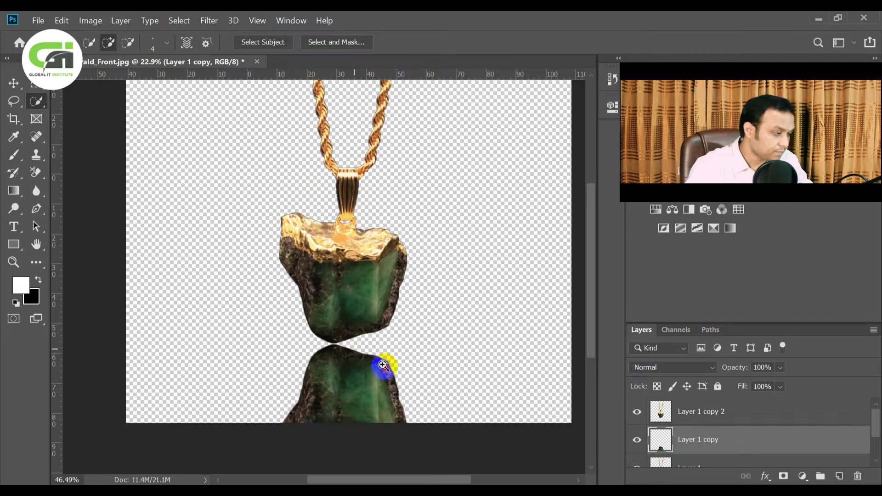
drag(400, 332, 418, 292)
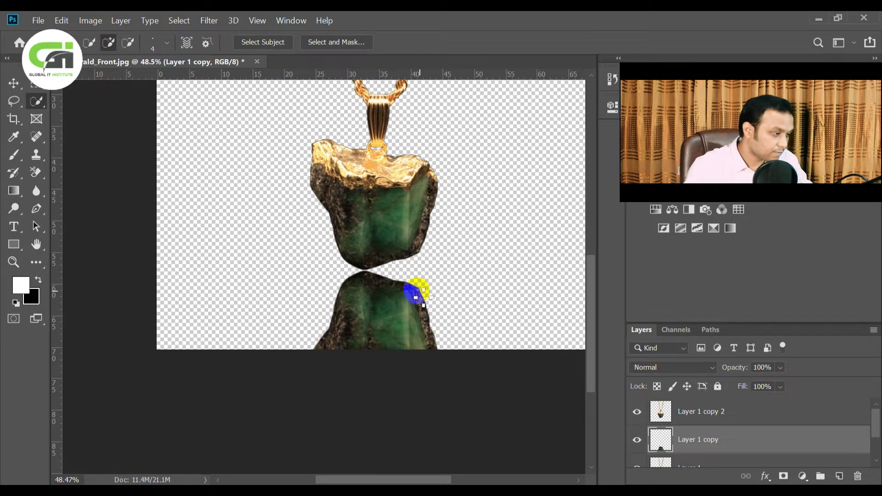
click(14, 83)
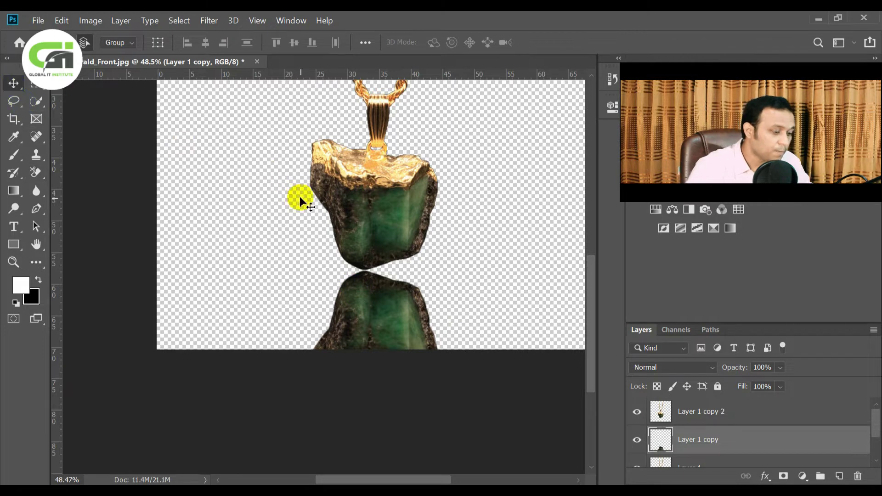
key(Up)
key(Up)
key(Up)
key(Up)
key(Up)
key(Up)
key(Up)
key(Up)
key(Up)
key(Up)
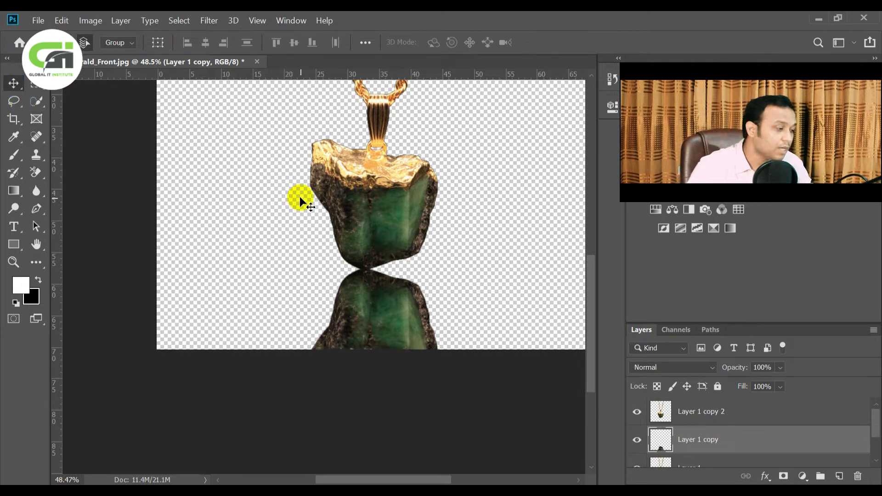
key(Up)
key(Up)
key(Up)
key(Up)
key(Up)
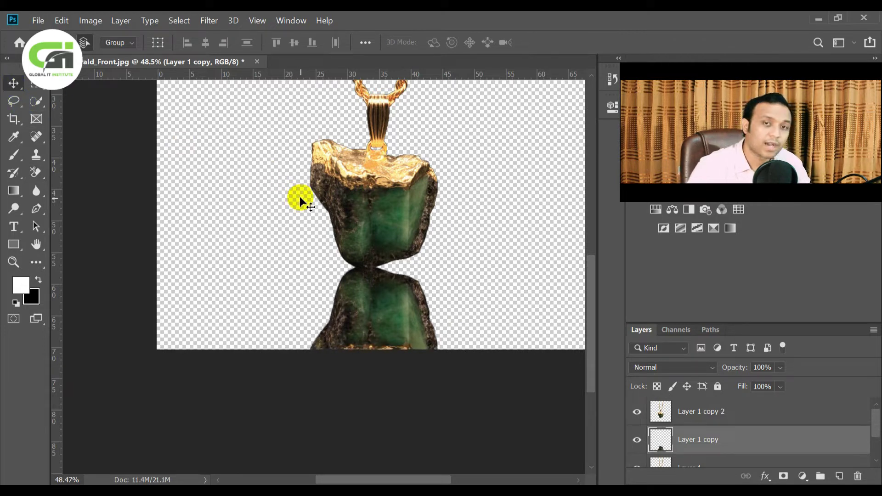
key(Up)
key(Up)
key(Up)
key(Up)
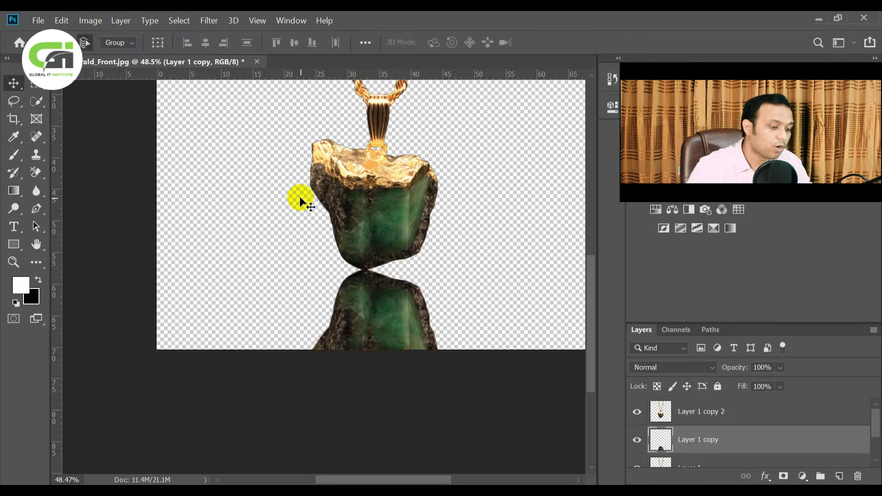
key(Left)
key(Right)
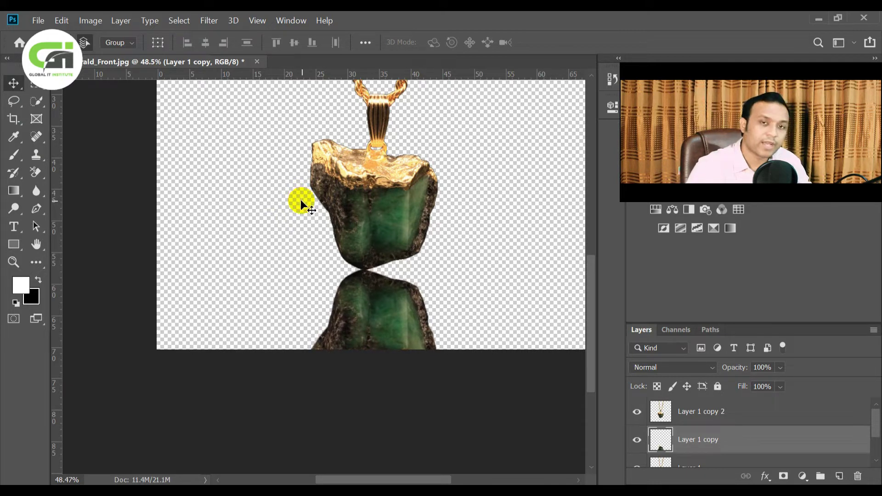
key(Down)
key(Down)
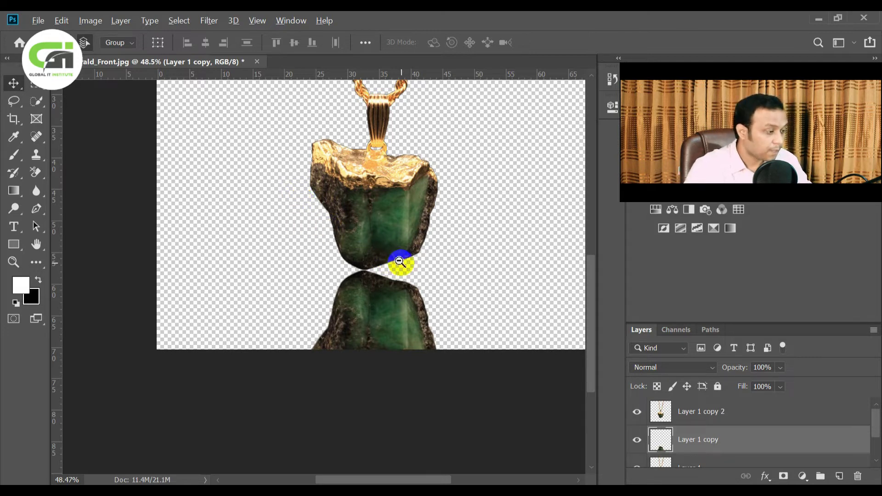
alt+click(381, 256)
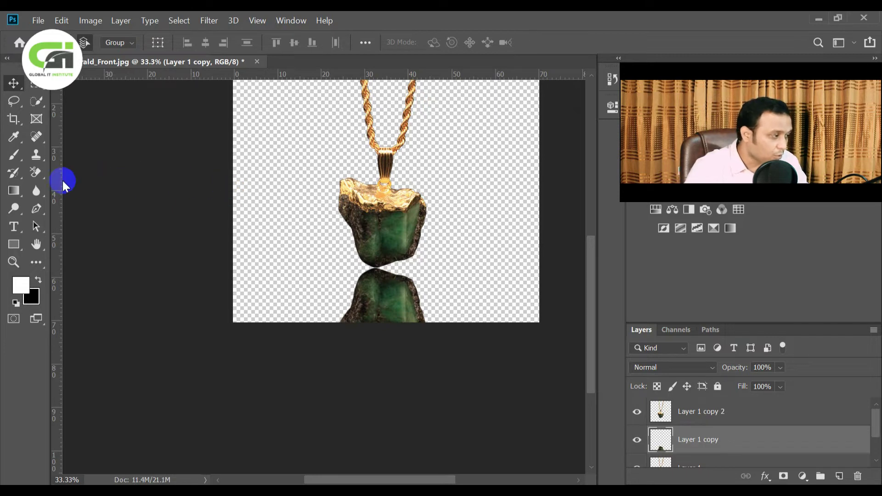
Activate the Gradient tool and set the foreground color to white (ffffff) and the background color to black (000000)
drag(16, 187, 66, 191)
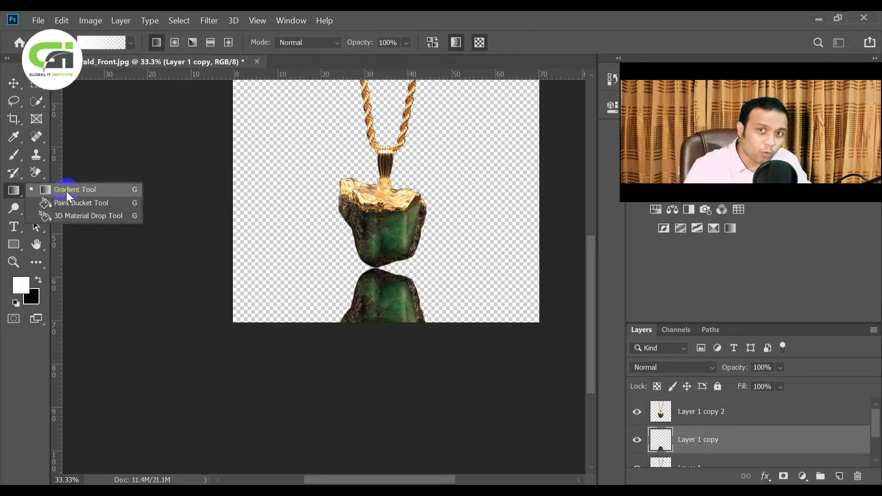
click(24, 286)
click(299, 290)
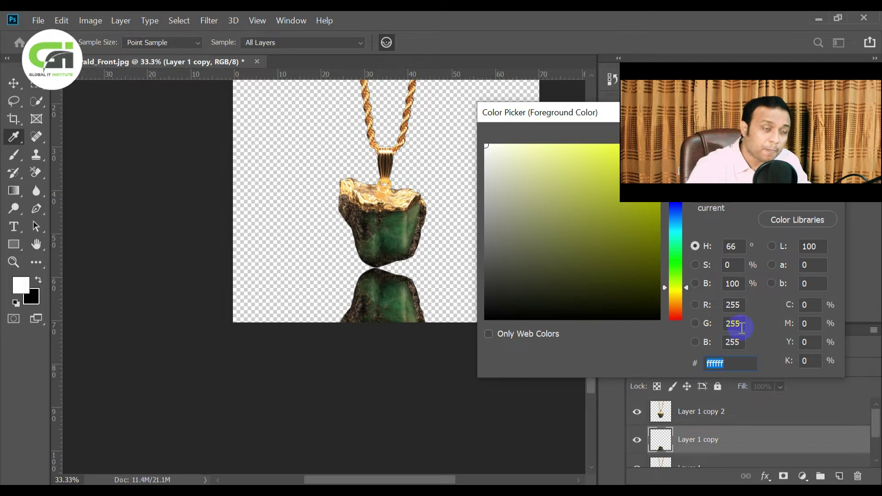
click(797, 134)
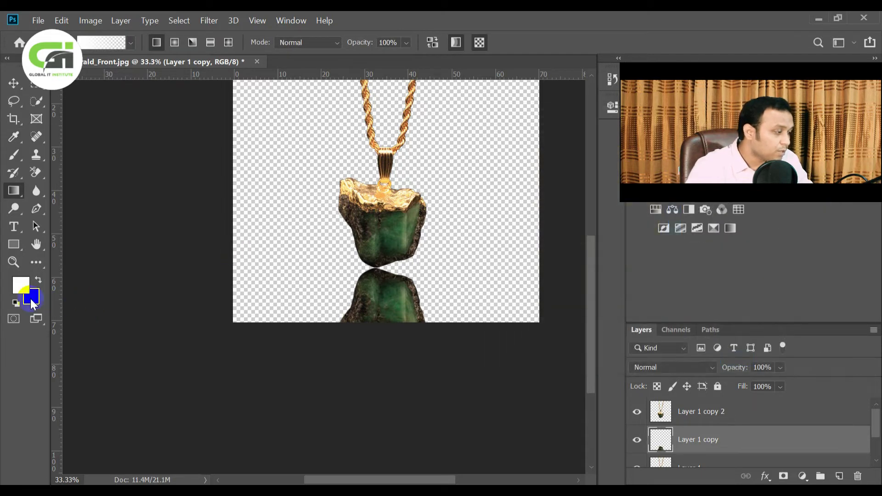
click(28, 298)
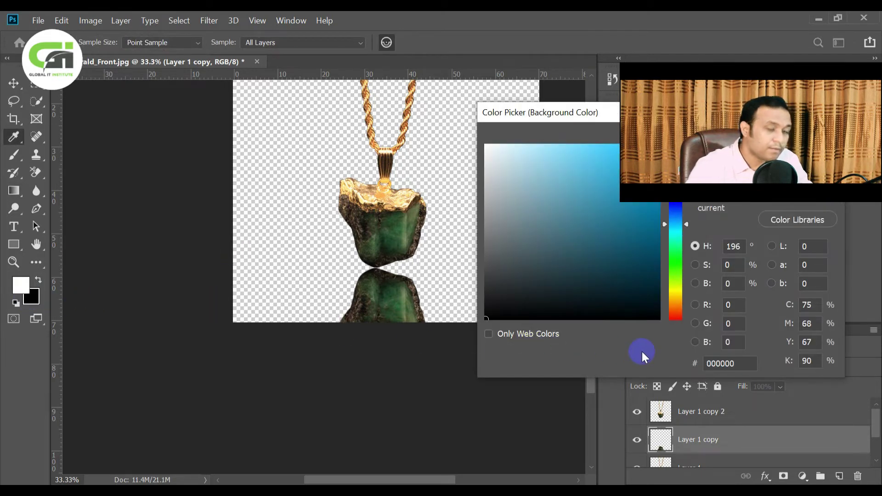
click(722, 364)
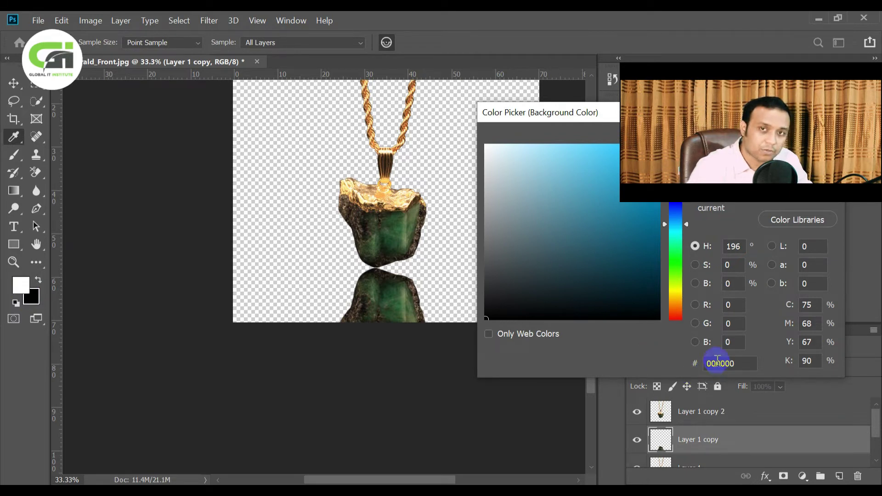
click(797, 134)
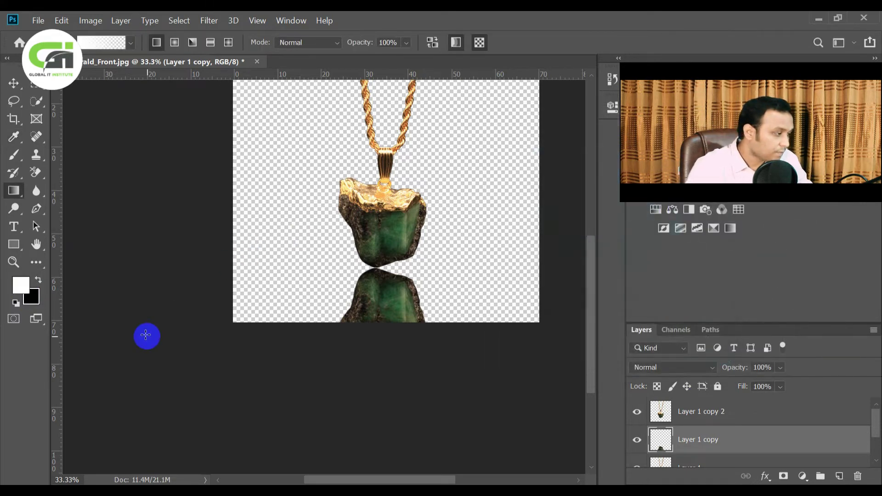
Use the Foreground to Transparent gradient for the Gradient tool
drag(15, 196, 79, 190)
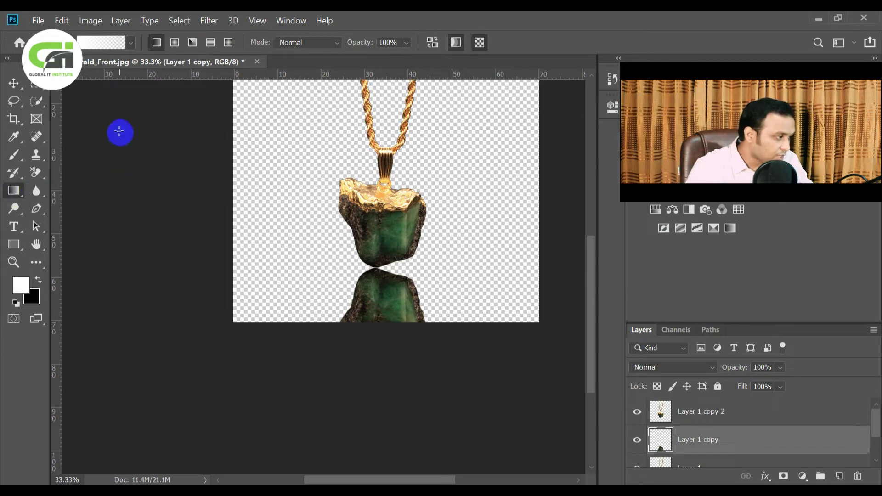
click(121, 43)
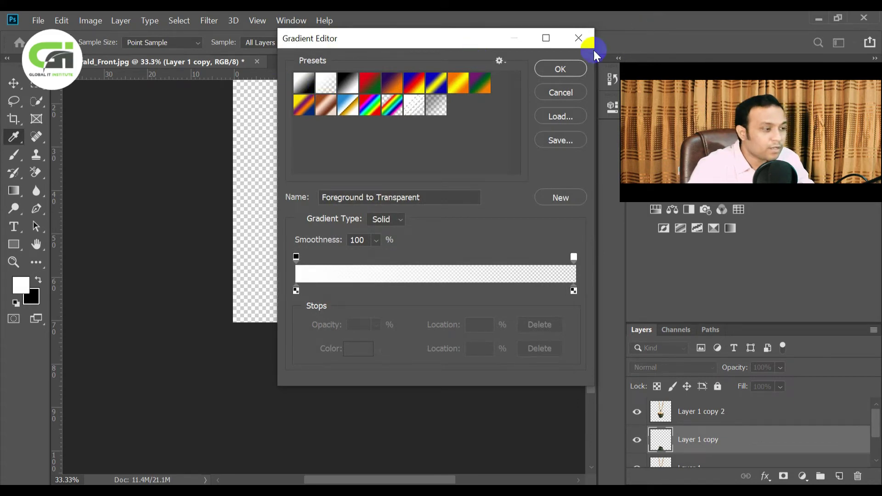
click(559, 68)
Fade the reflection on Layer 1 copy with two vertical white gradients running from below the canvas up to the original stone
drag(430, 211, 378, 319)
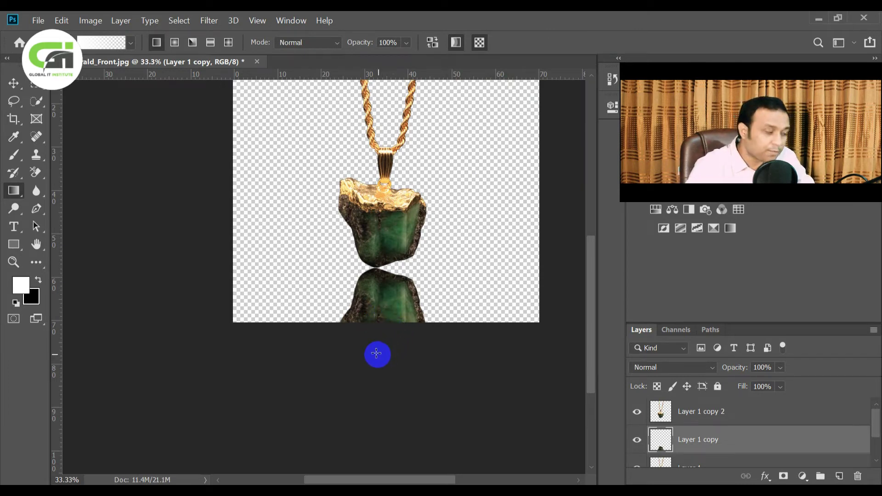
drag(377, 354, 382, 233)
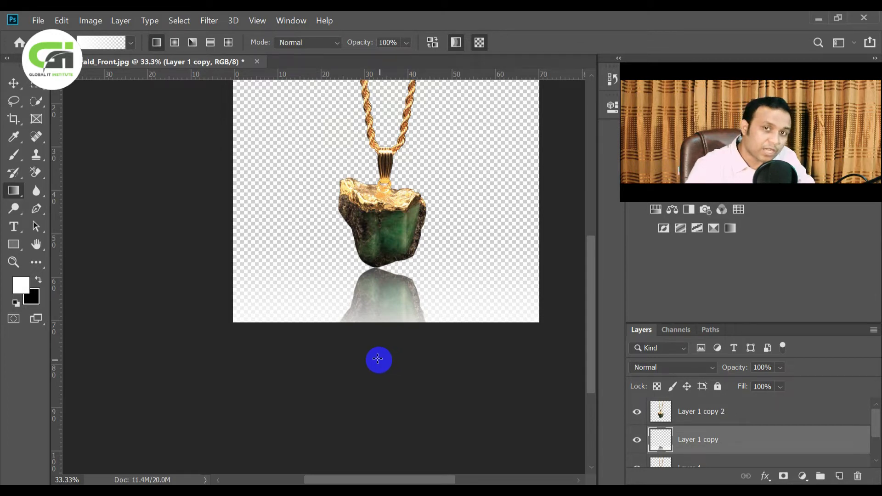
drag(378, 359, 381, 222)
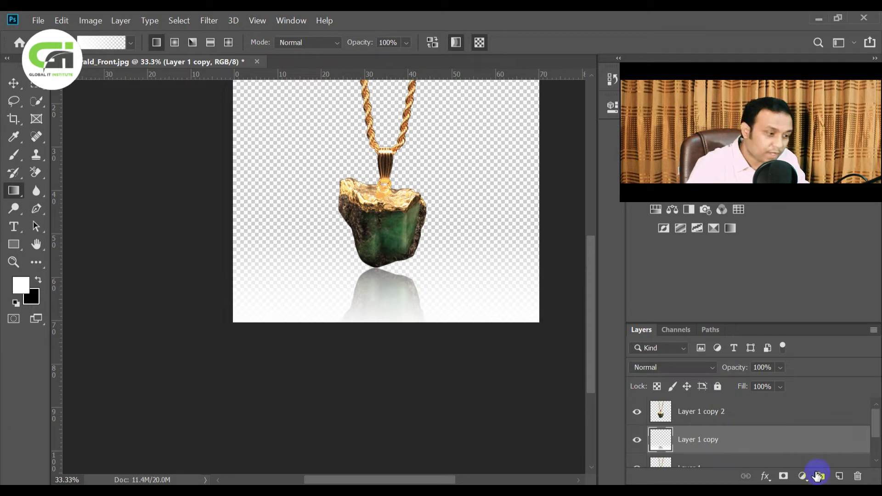
Add a new empty layer above Layer 1 copy
click(839, 478)
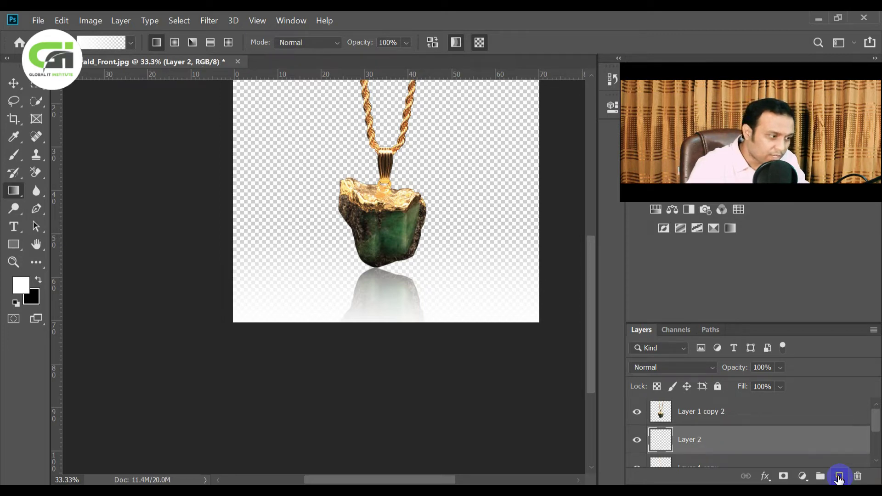
scroll(711, 435, down, 2)
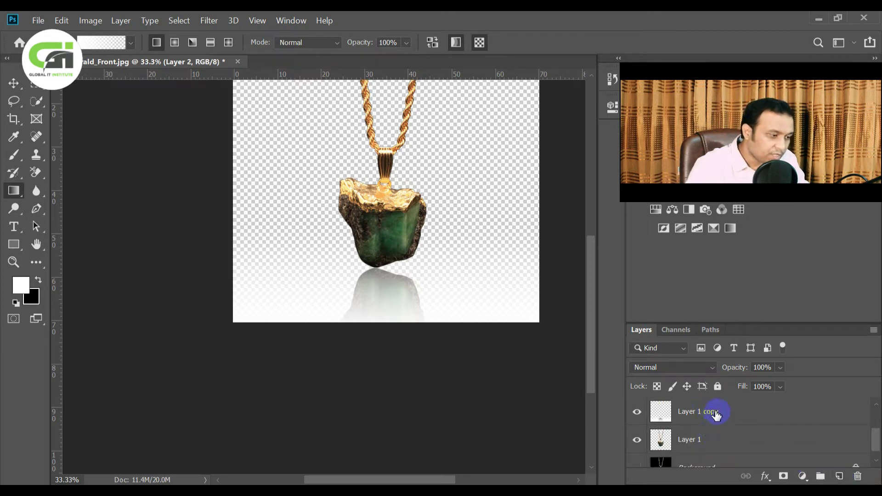
Try to move Layer 1 copy below Layer 1 in the layer stack
drag(715, 413, 718, 446)
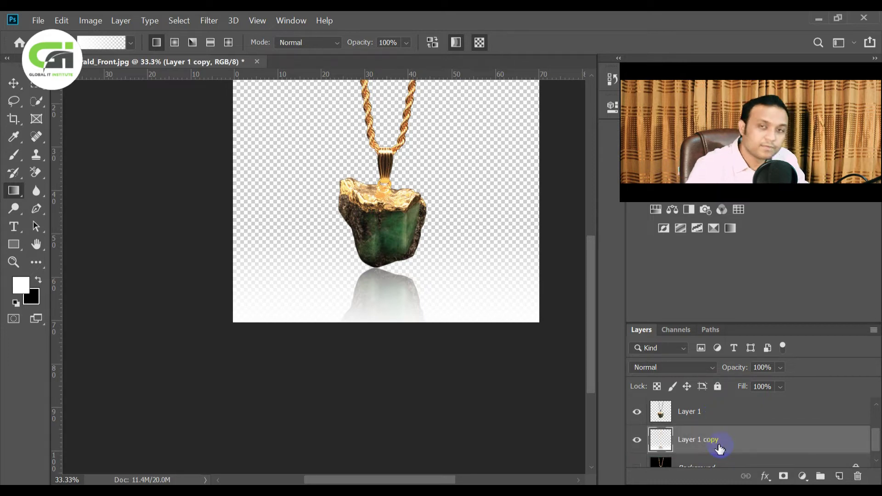
scroll(733, 444, down, 1)
scroll(733, 444, up, 1)
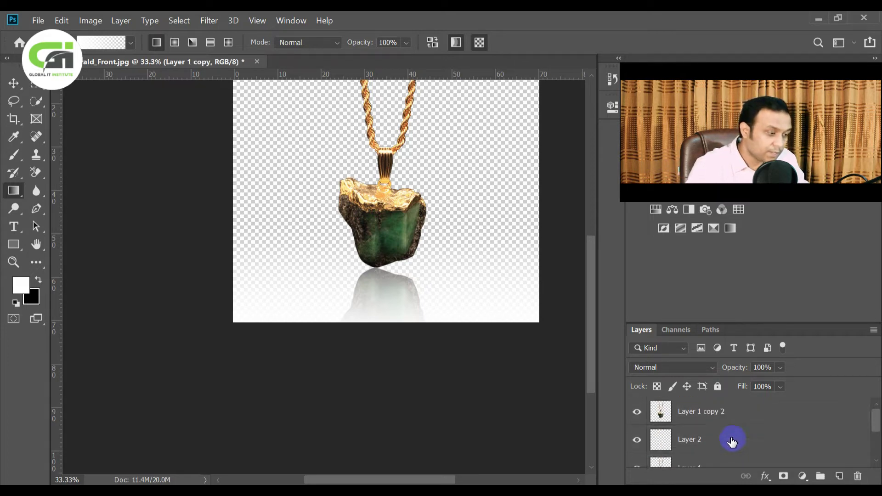
scroll(716, 435, up, 1)
key(ctrl+j)
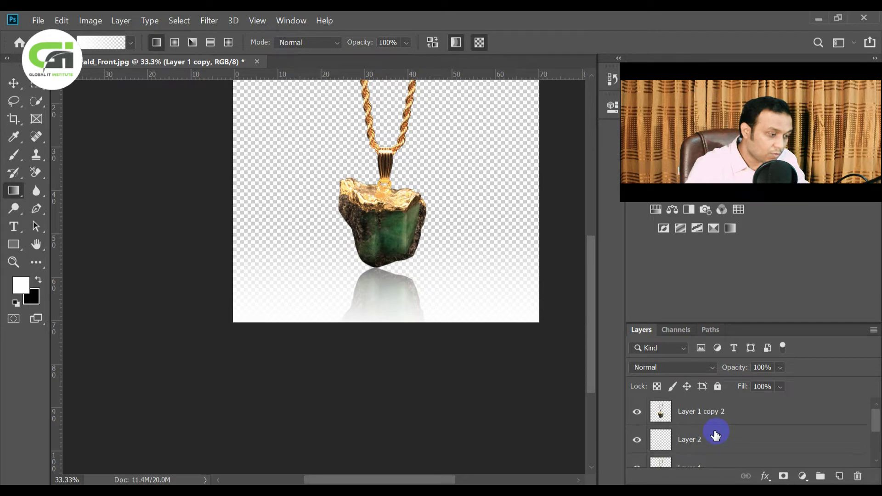
click(707, 436)
scroll(707, 434, down, 1)
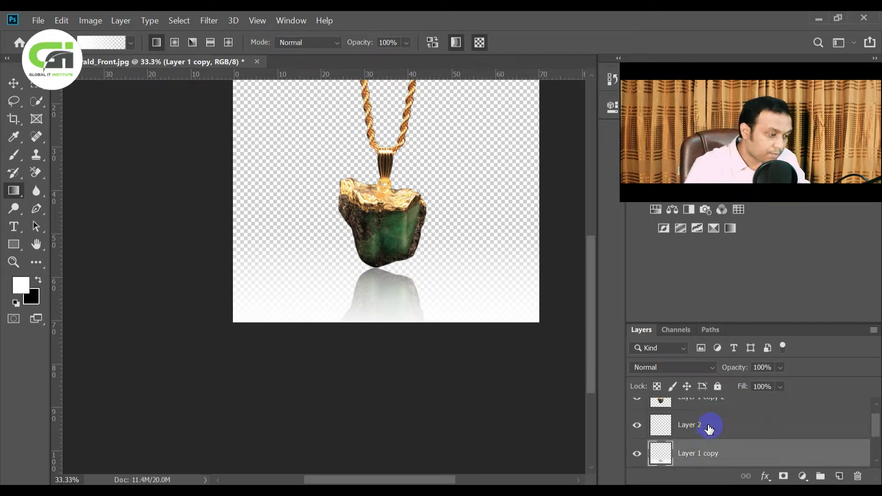
Move the empty Layer 2 between Layer 1 copy and Layer 1 in the layer stack
scroll(708, 429, down, 1)
click(709, 429)
scroll(707, 429, up, 1)
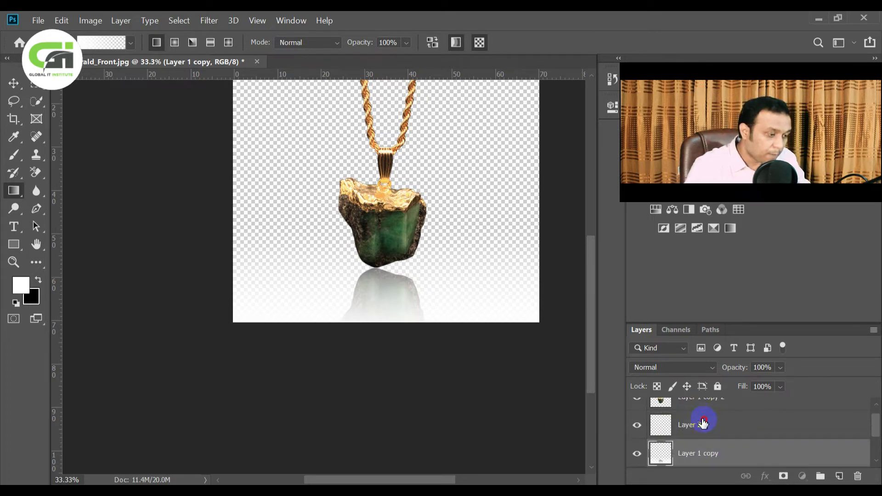
drag(701, 418, 719, 452)
scroll(719, 453, down, 1)
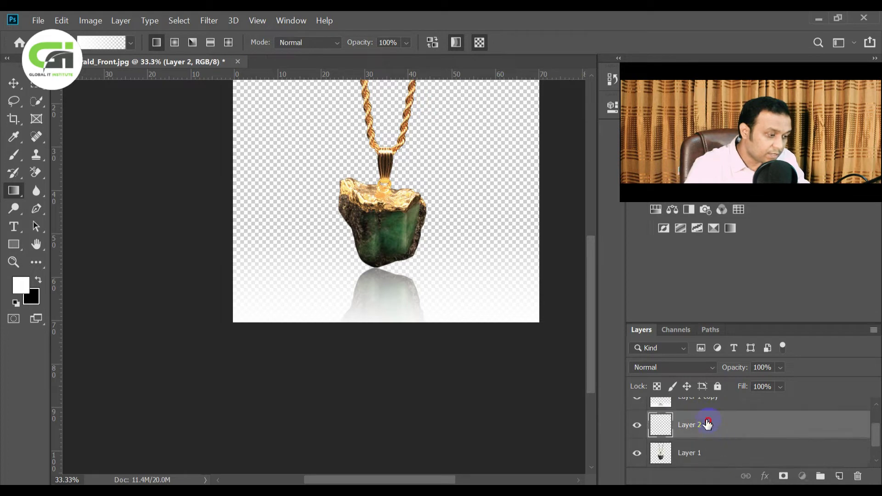
mouse_move(704, 422)
mouse_down()
mouse_move(709, 450)
mouse_move(709, 425)
mouse_up()
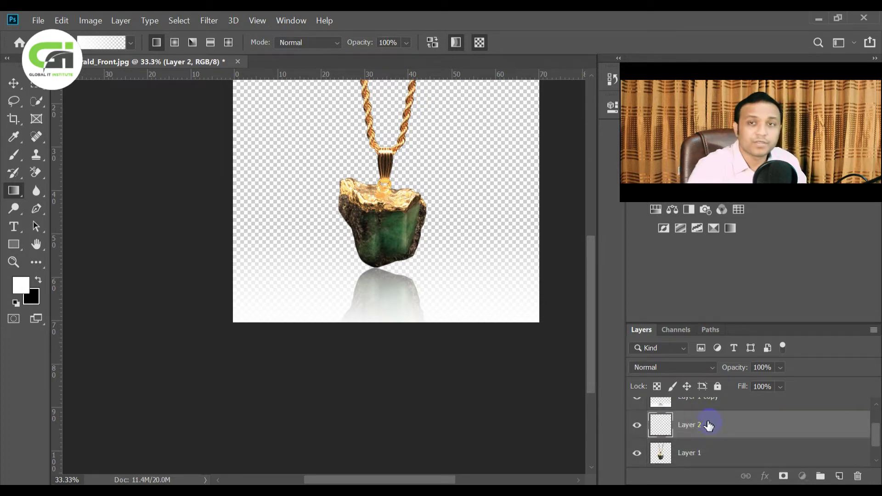
Fill Layer 2 with the white foreground color as a backdrop for the pendant and its reflection
click(19, 289)
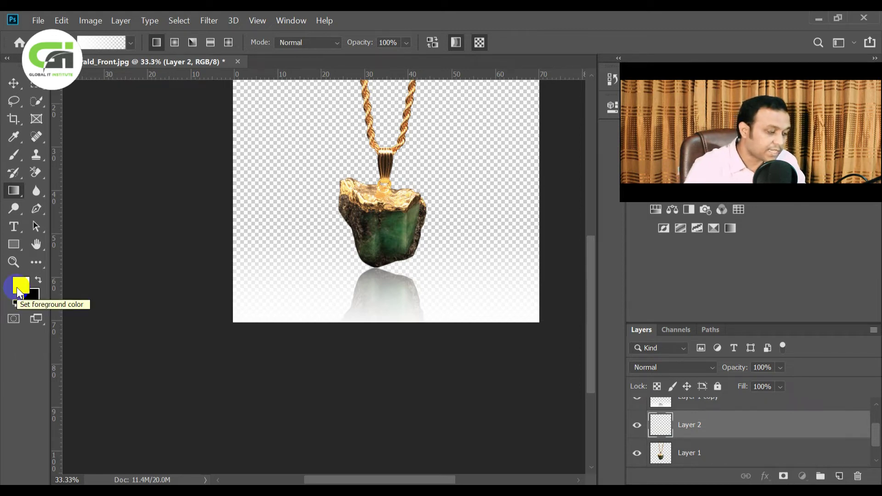
key(alt+Delete)
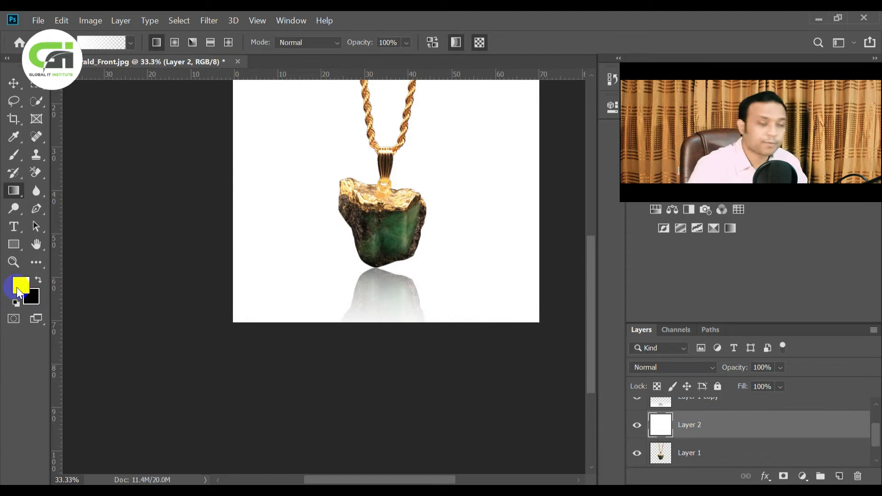
key(d)
key(x)
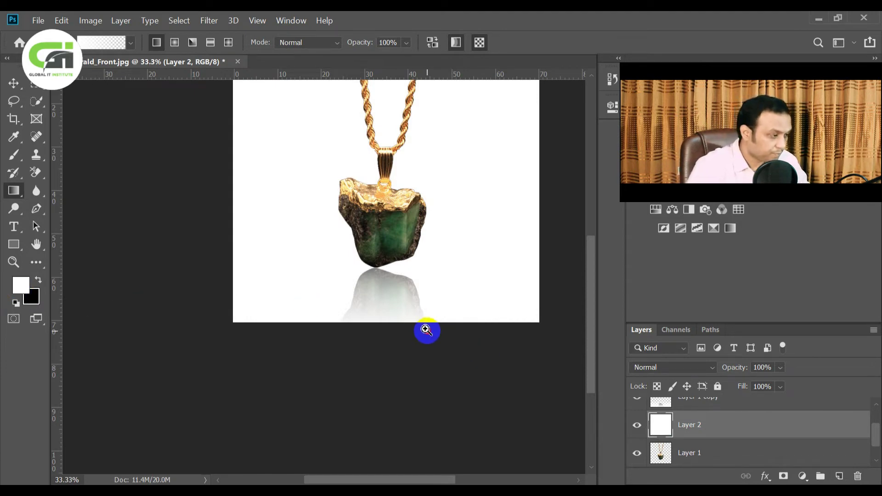
Examine the pendant and its faded reflection against the white background, from the whole image to a close-up
scroll(425, 329, up, 3)
scroll(457, 347, down, 5)
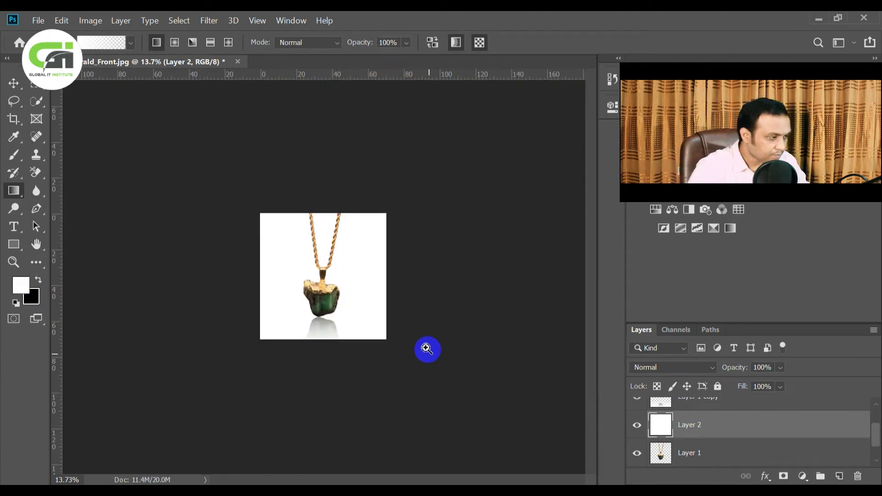
scroll(387, 374, up, 3)
scroll(387, 374, up, 5)
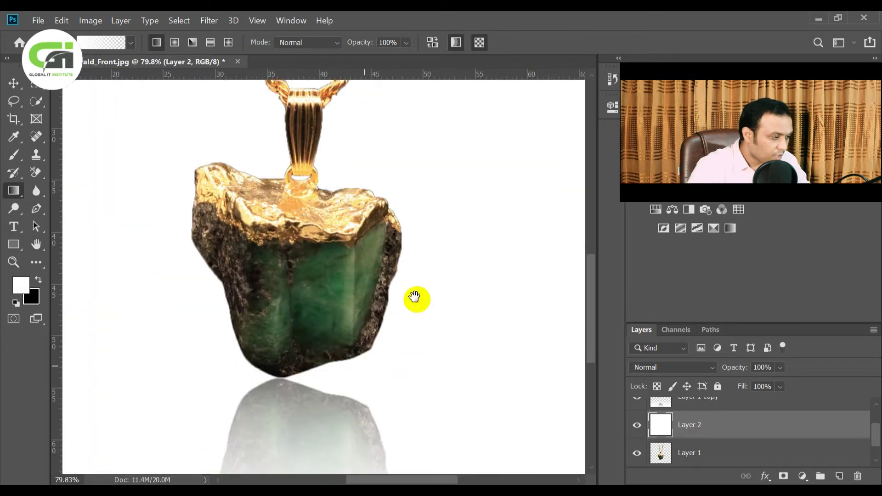
scroll(405, 322, down, 3)
drag(382, 340, 399, 295)
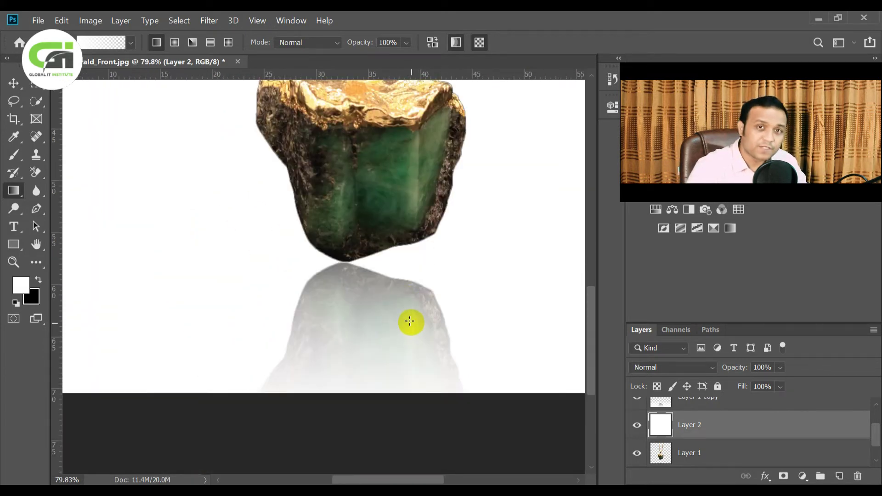
Try lowering the opacity of the white Layer 2 to 54%, and restore it to 100%
click(781, 368)
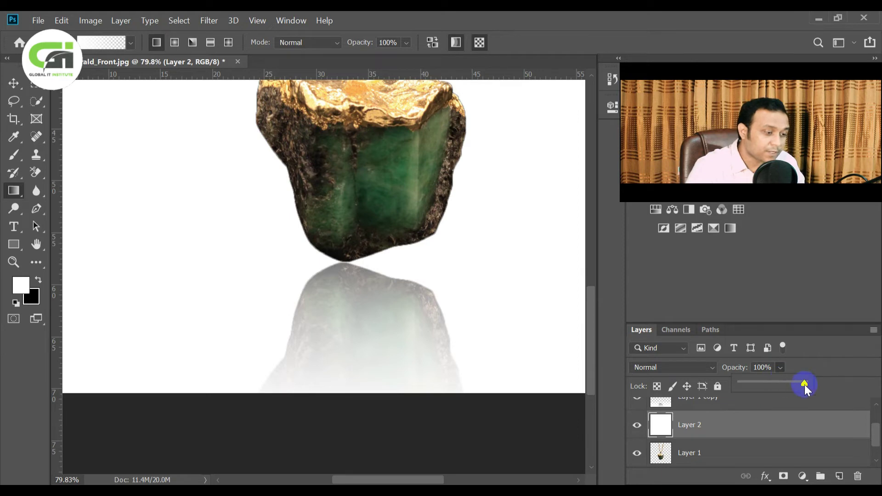
drag(804, 384, 780, 387)
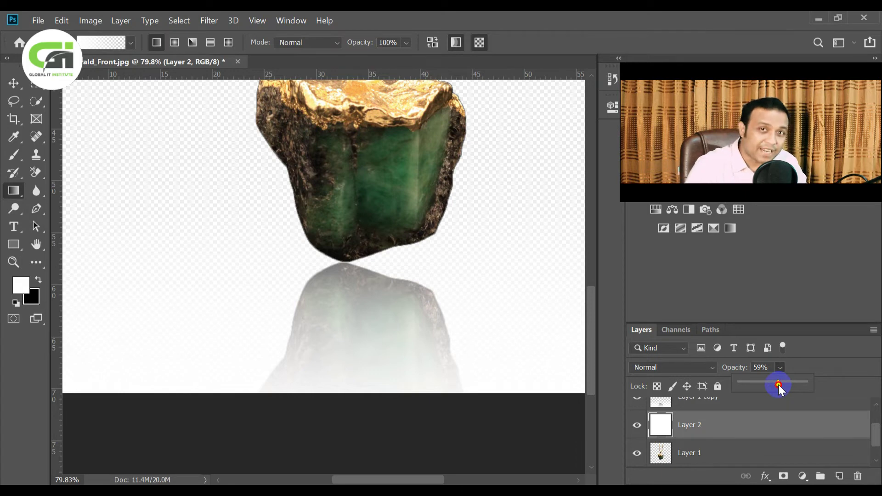
mouse_move(779, 387)
mouse_down()
mouse_move(763, 386)
mouse_move(775, 387)
mouse_up()
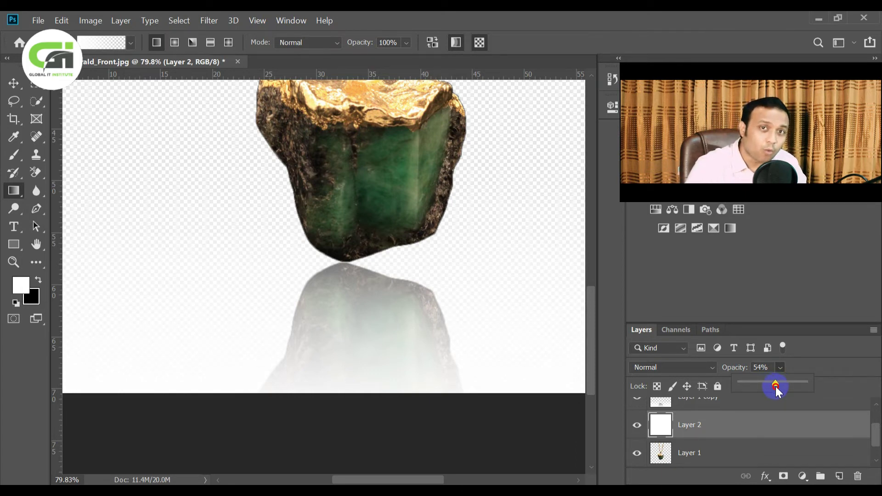
drag(817, 386, 828, 385)
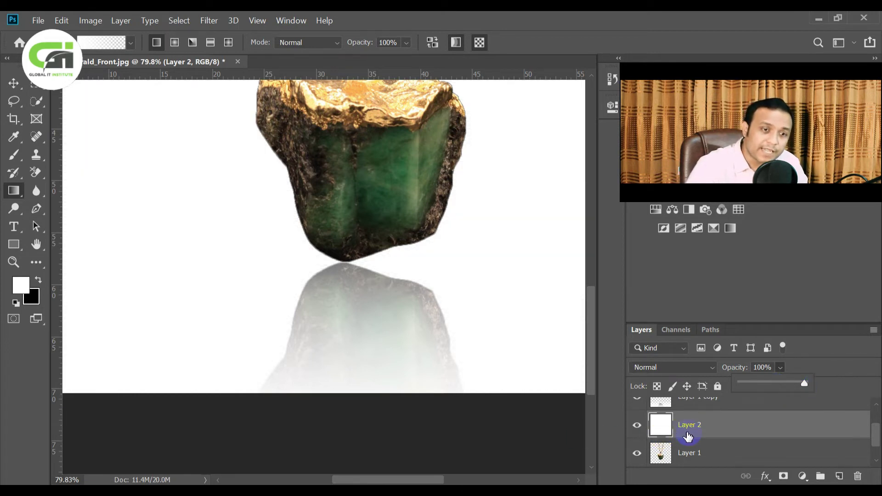
Toggle the visibility of Layer 1 copy to compare the pendant with and without its reflection
click(681, 403)
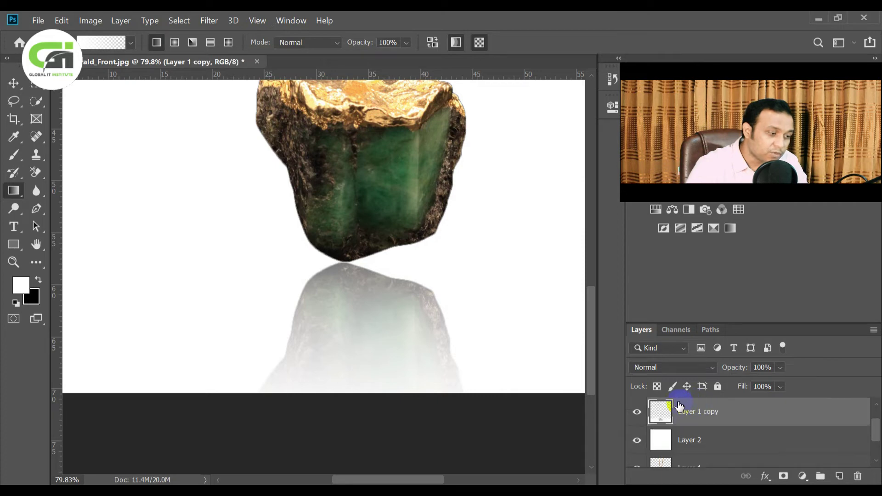
click(638, 412)
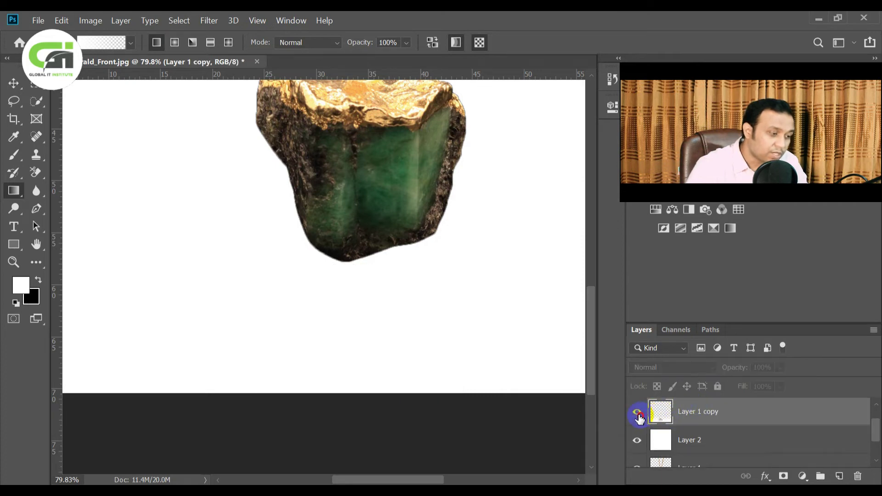
click(639, 416)
click(639, 416)
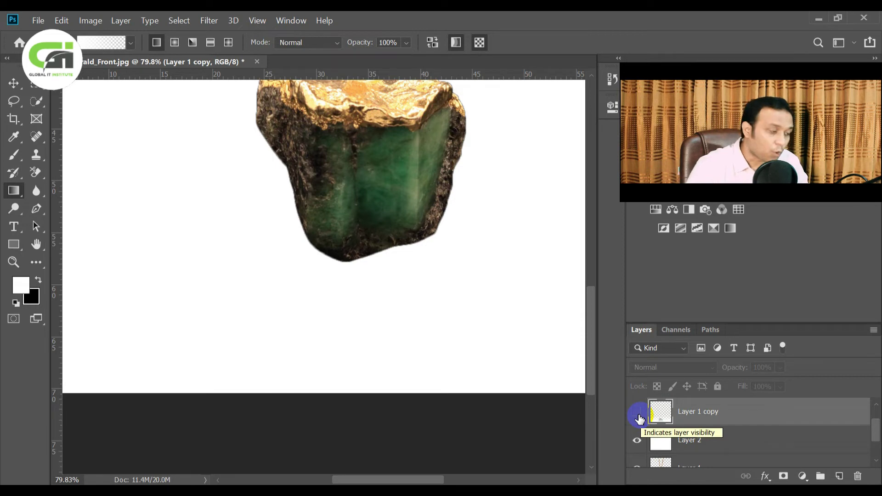
click(639, 416)
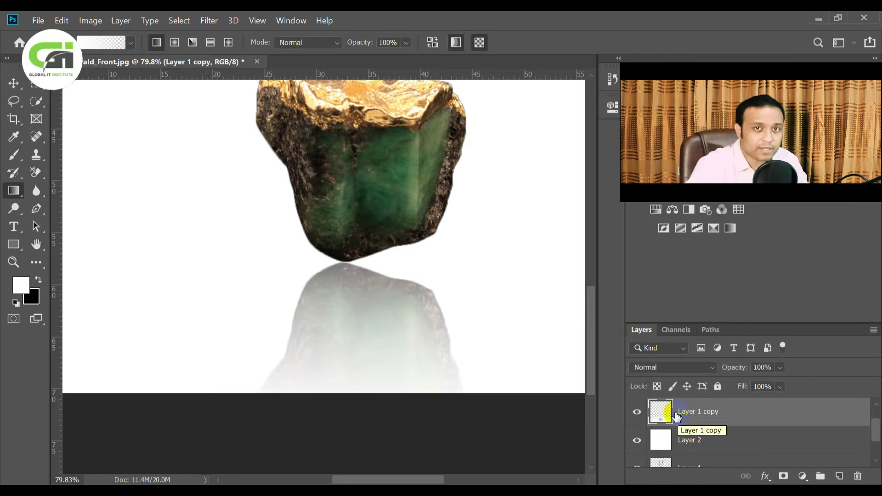
Lower the opacity of the reflection on Layer 1 copy to 42% and check it against the whole image
click(780, 368)
drag(805, 386, 781, 387)
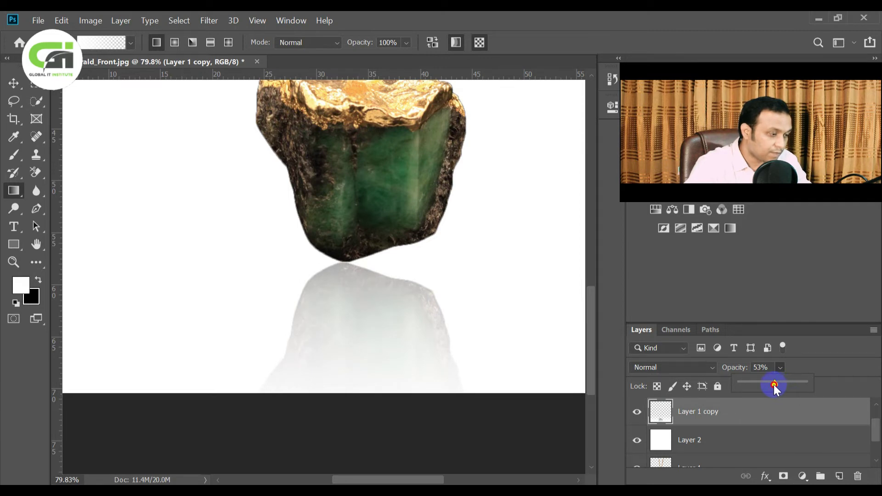
drag(775, 387, 772, 387)
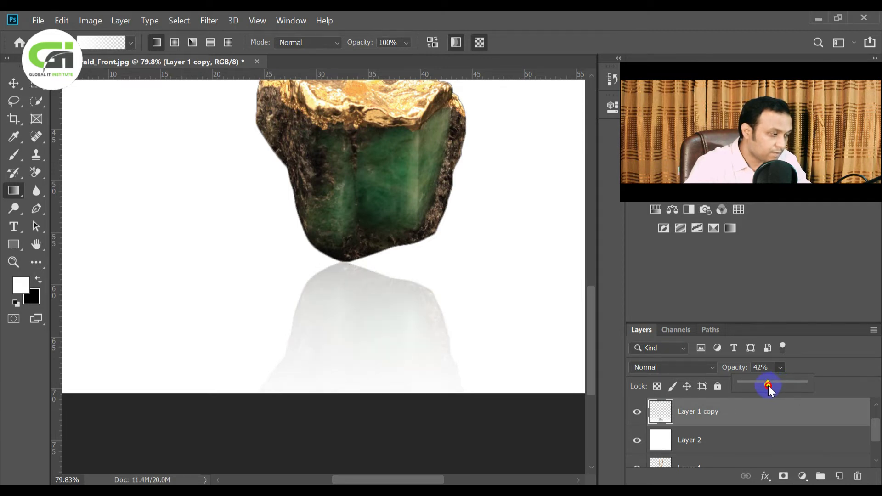
alt+click(461, 306)
alt+click(460, 306)
alt+click(461, 306)
alt+click(461, 305)
drag(399, 329, 498, 354)
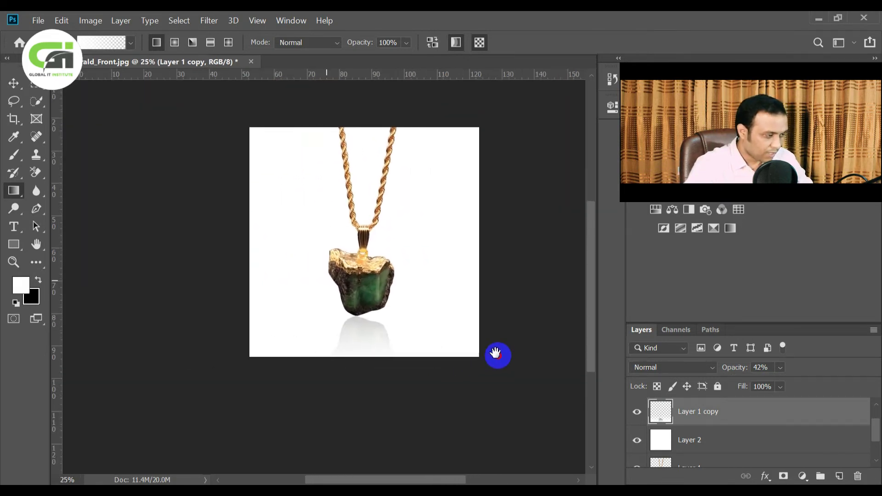
ctrl+click(453, 323)
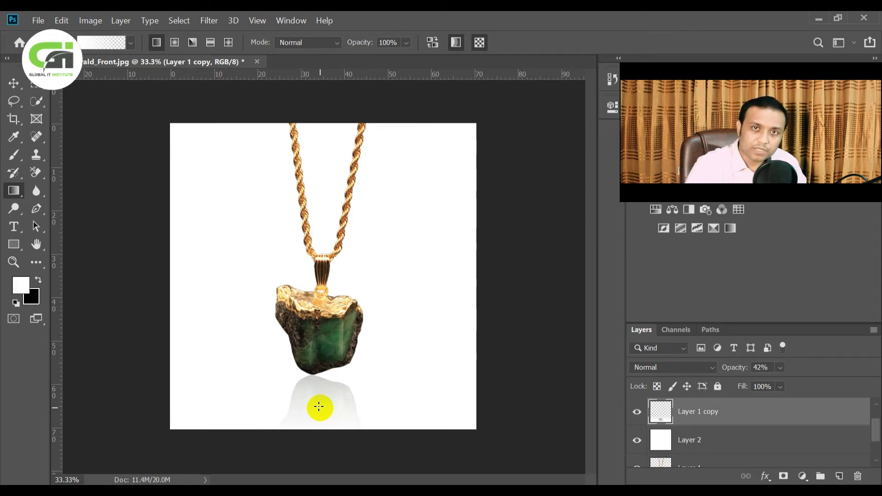
Try different strengths for the reflection on Layer 1 copy, down to 0%, and set its opacity to 59%
click(779, 367)
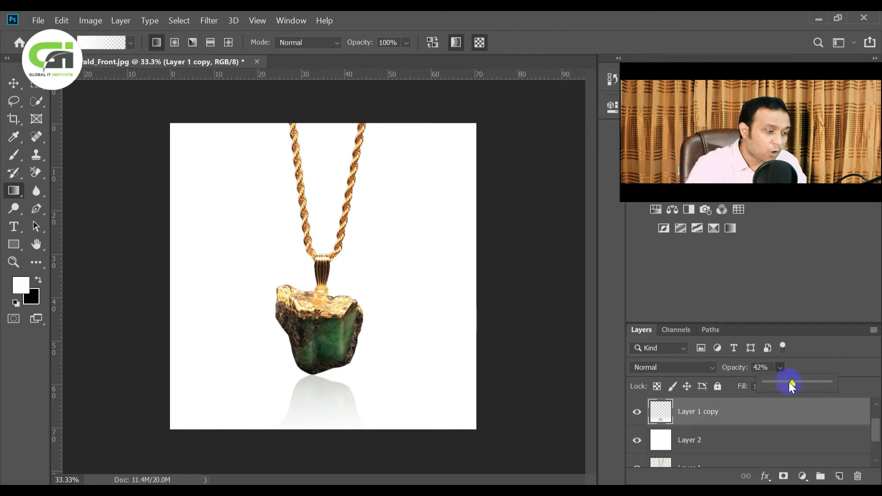
mouse_move(789, 381)
mouse_down()
mouse_move(862, 386)
mouse_move(794, 386)
mouse_up()
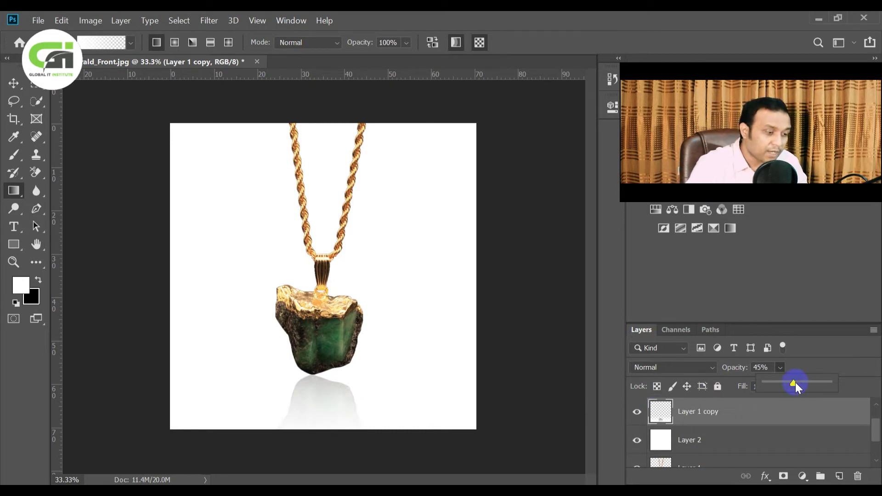
drag(782, 382, 758, 383)
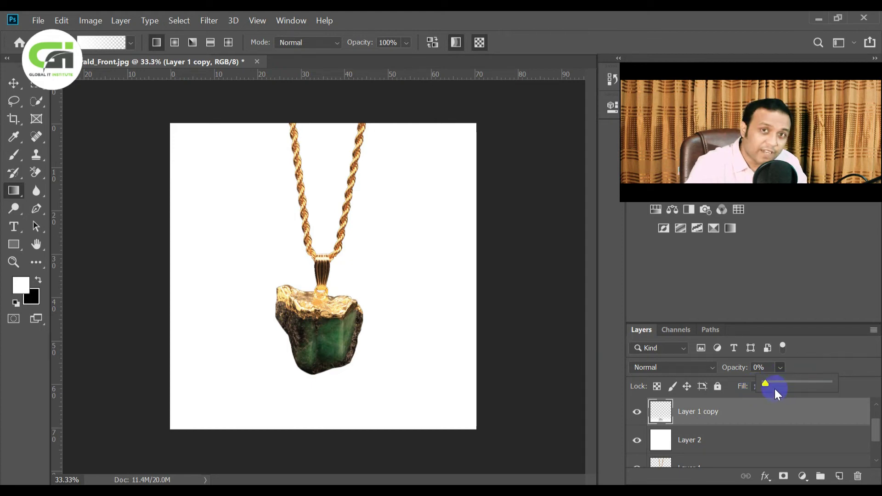
drag(765, 386, 802, 388)
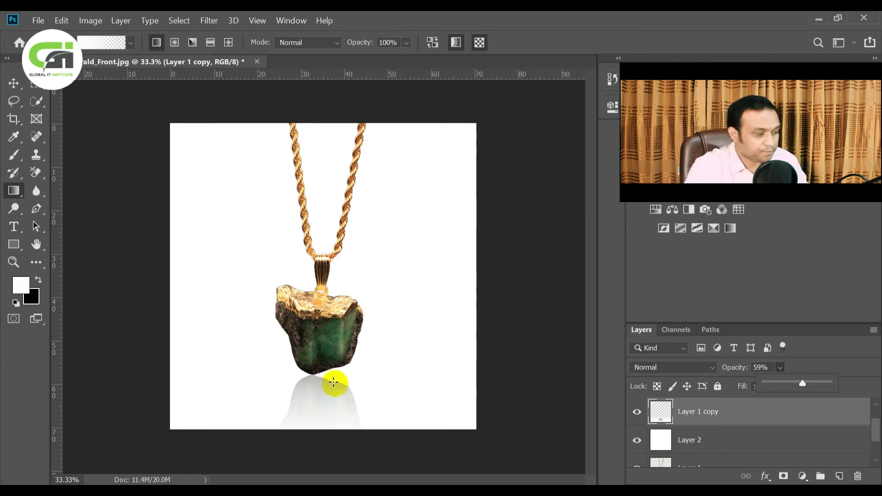
alt+click(338, 318)
alt+click(355, 333)
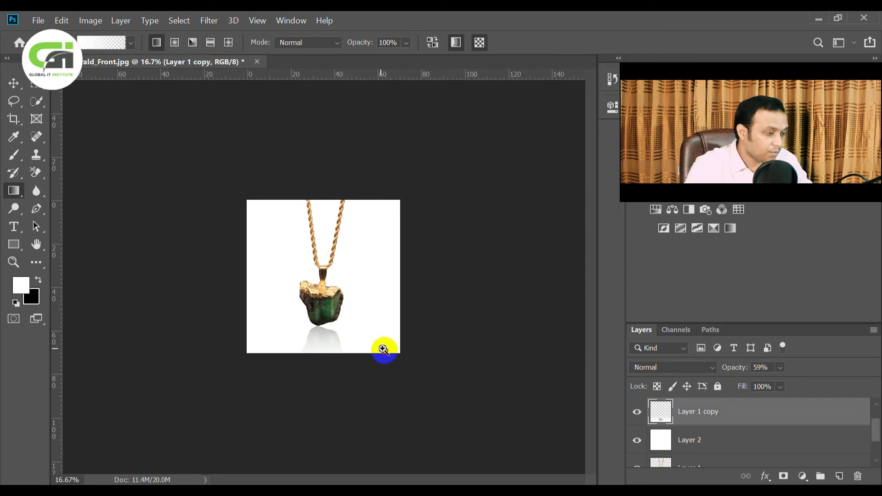
Review the layer stack, temporarily hiding Layer 1 copy 2 to check the reflection on its own
scroll(662, 440, down, 2)
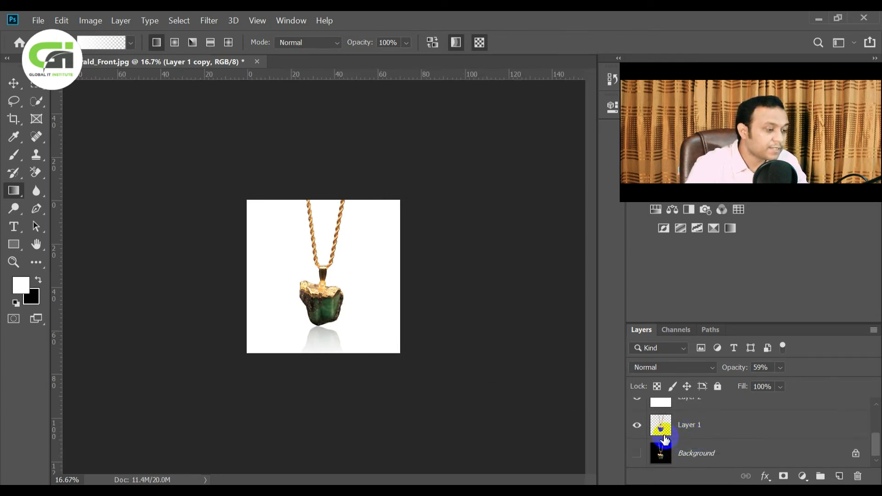
scroll(665, 447, up, 3)
scroll(679, 422, down, 2)
scroll(677, 436, up, 2)
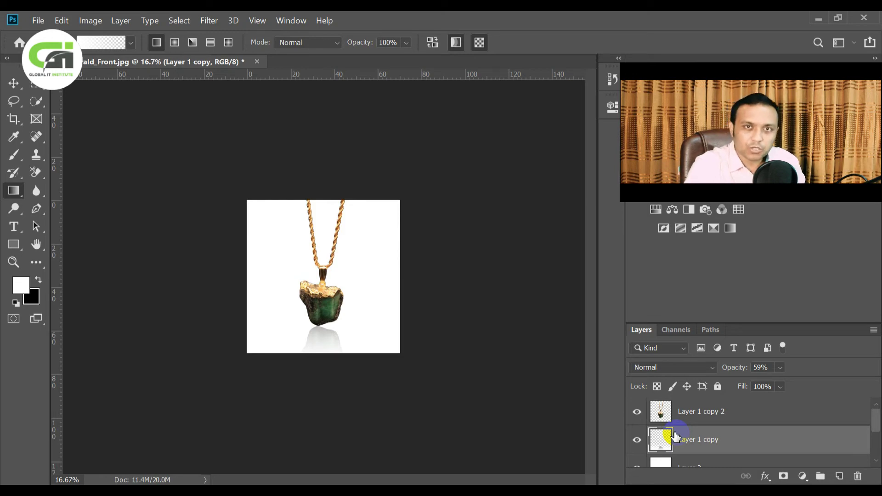
drag(675, 436, 659, 444)
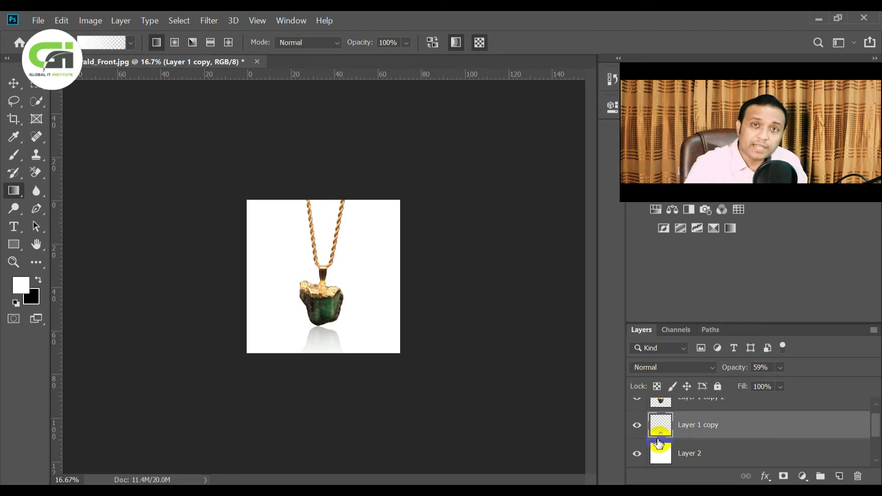
drag(658, 439, 658, 439)
scroll(636, 429, up, 1)
click(636, 418)
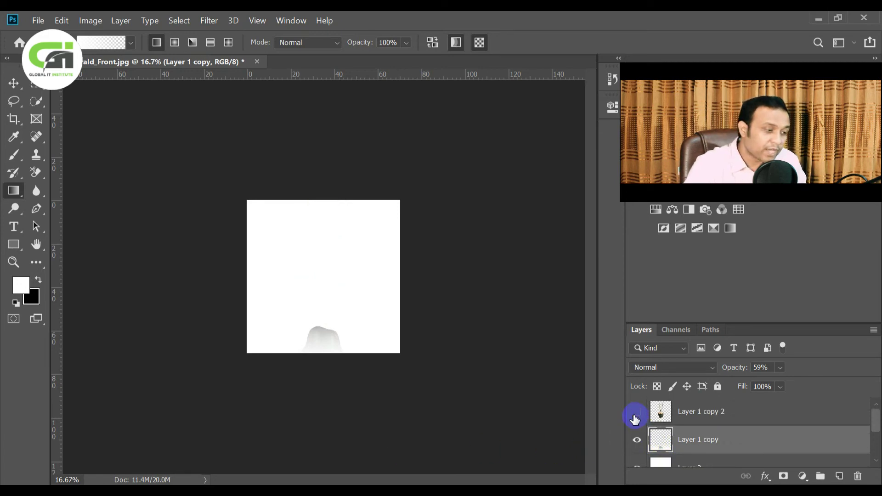
click(635, 417)
Merge all visible layers into one, keeping the hidden Background layer separate
scroll(666, 418, down, 1)
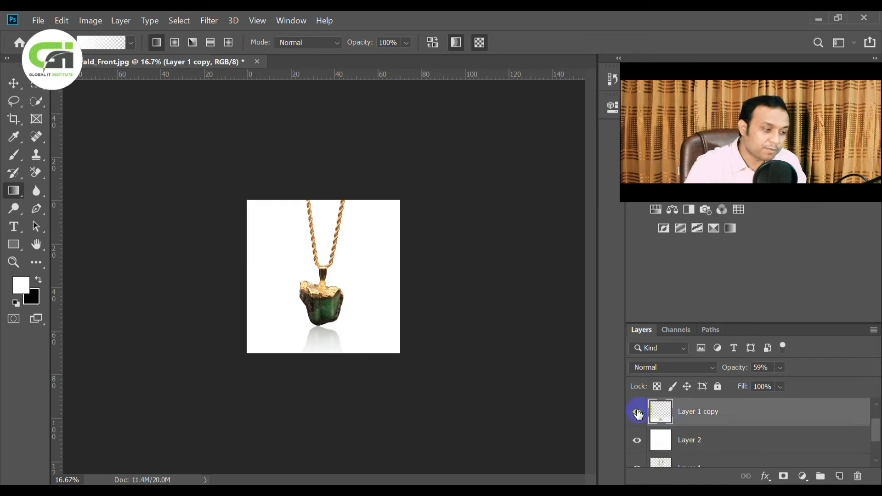
scroll(653, 417, down, 2)
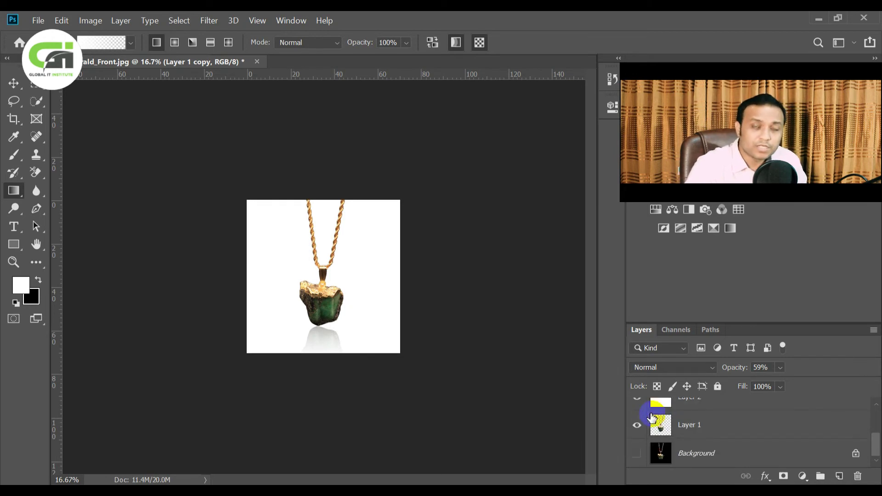
key(ctrl+shift+e)
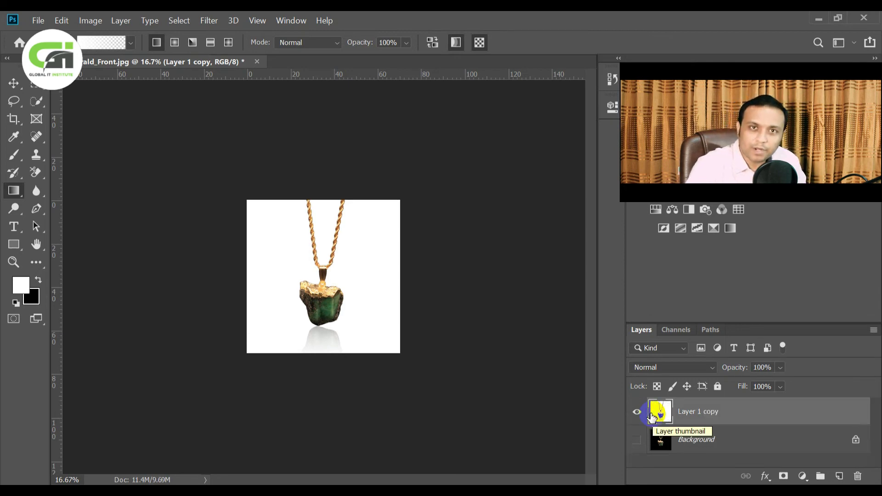
Show the Background layer and toggle the merged Layer 1 copy to compare the original photo with the edited image
click(637, 439)
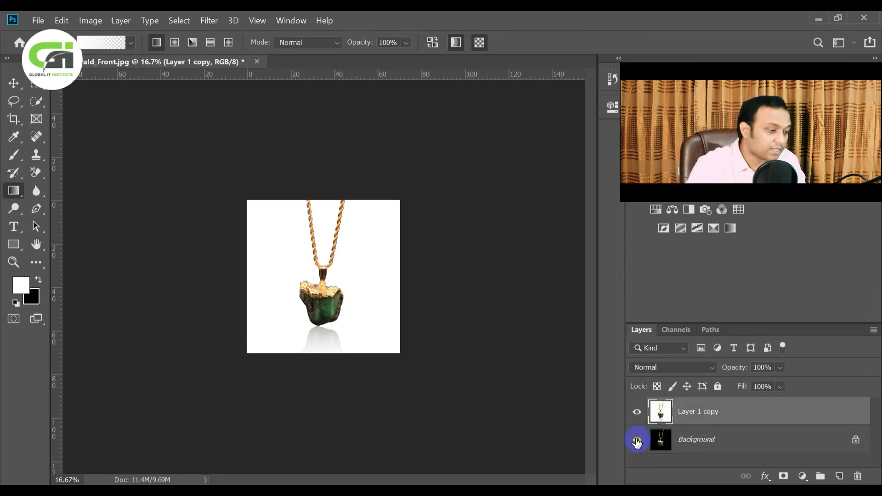
click(637, 412)
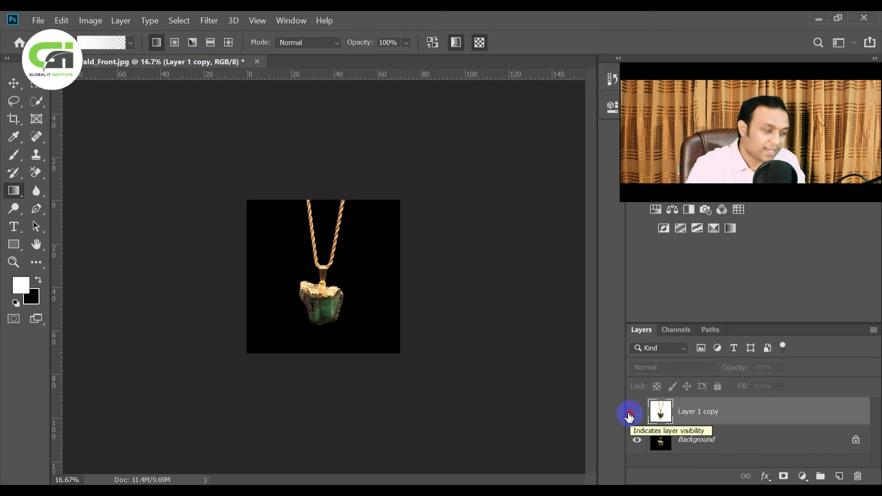
click(629, 416)
click(629, 416)
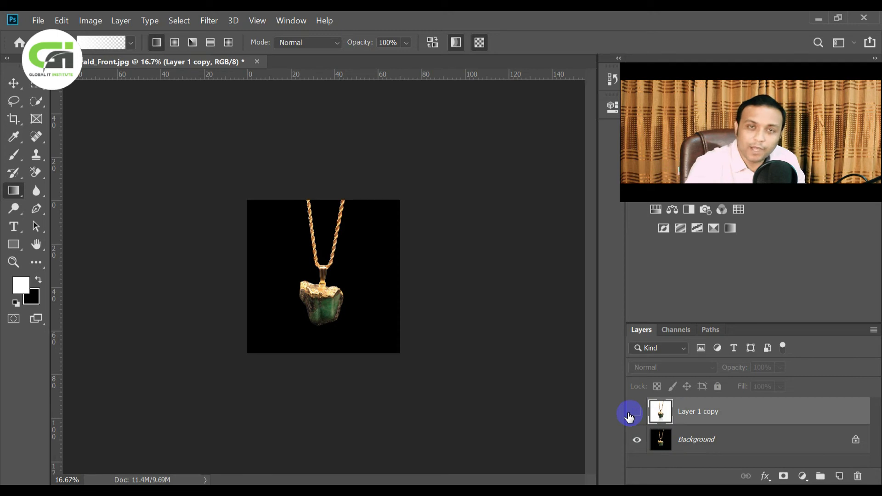
click(629, 415)
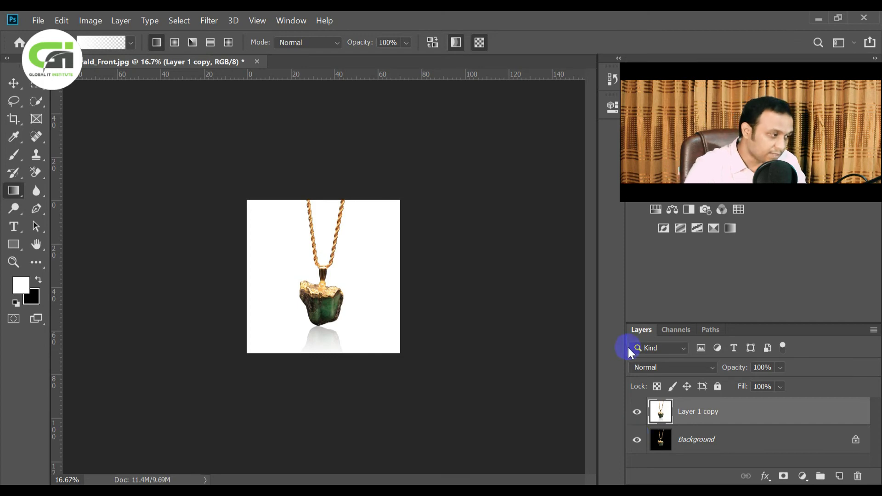
Set up saving the image as a JPEG named 1_Emerald_Front, declining to replace the existing file in the refelectoin folder
key(ctrl+shift+s)
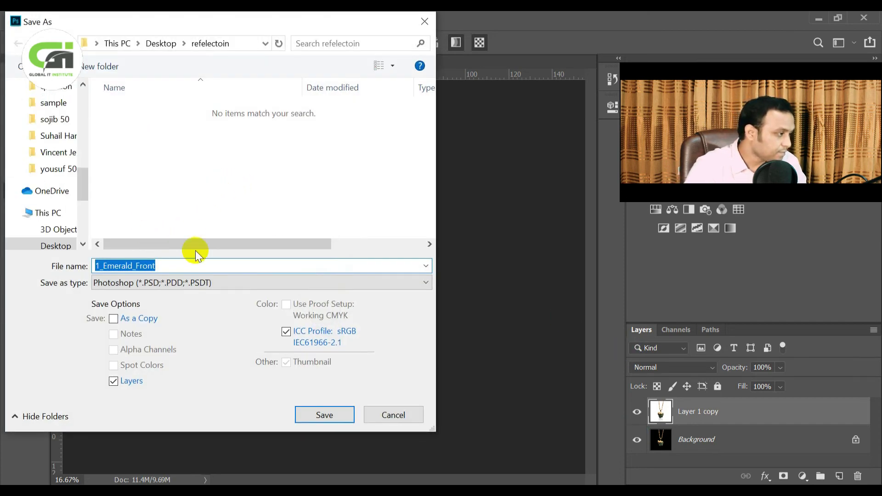
click(168, 288)
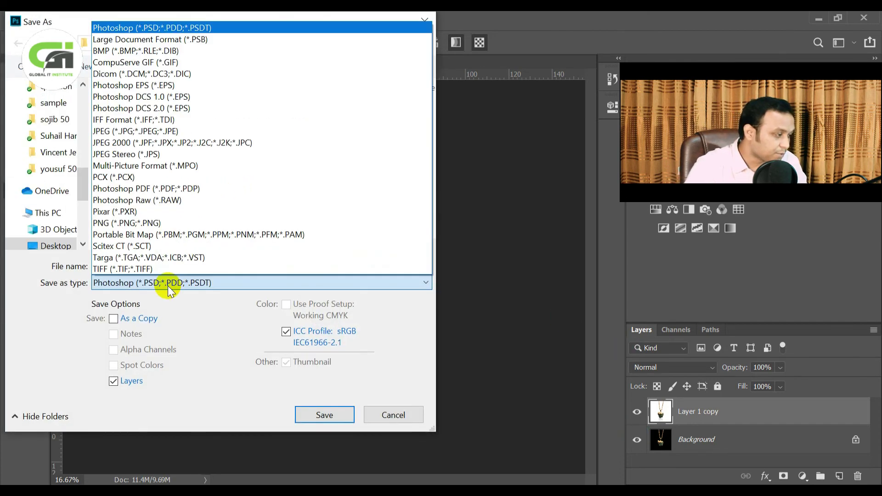
click(131, 131)
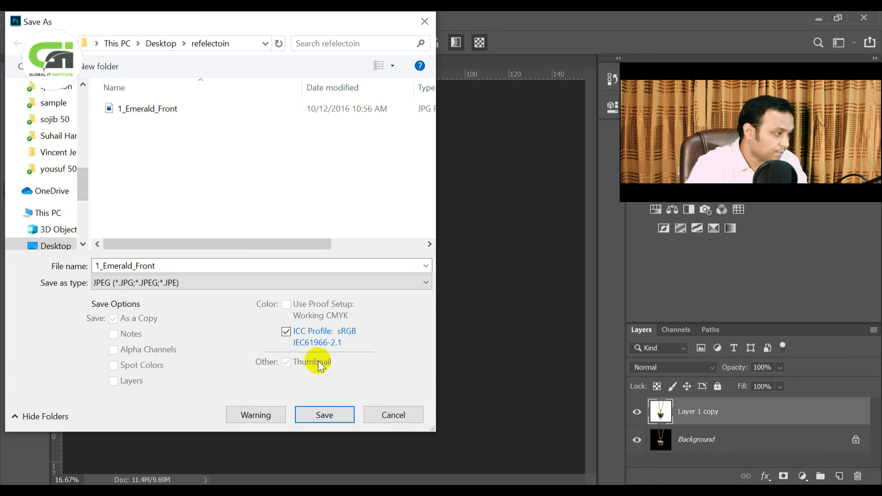
click(330, 414)
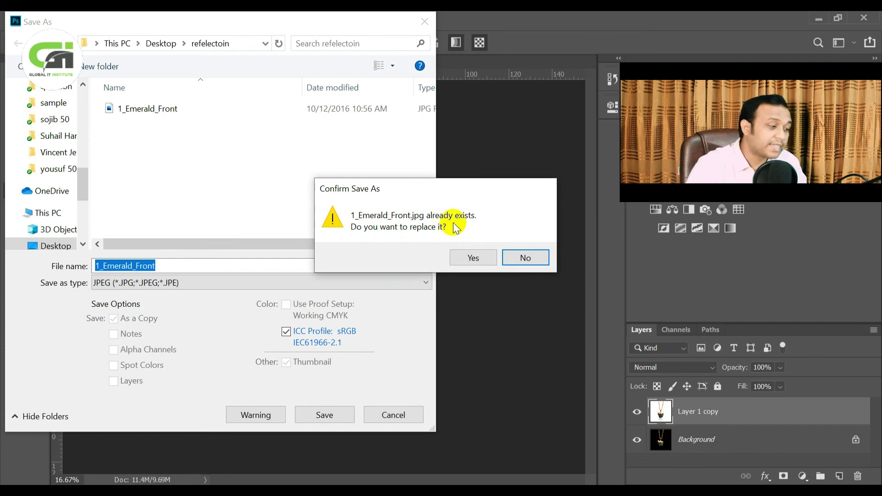
click(534, 257)
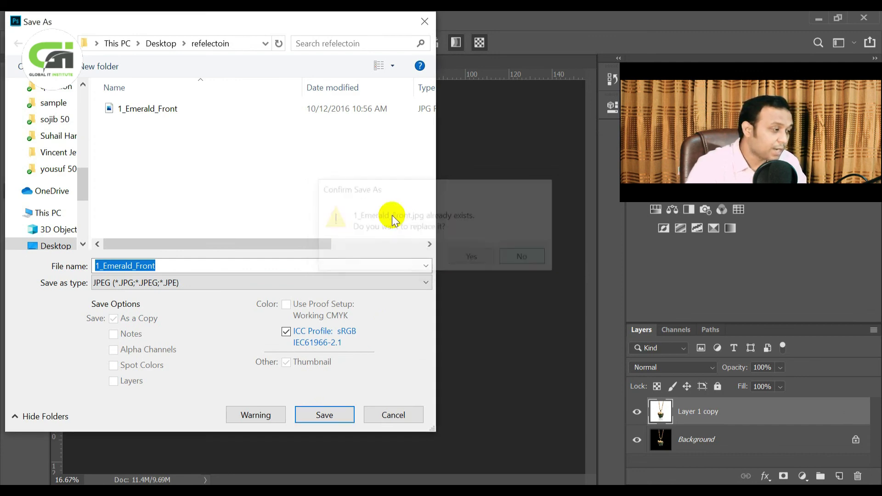
Create a folder named com inside refelectoin and save the JPEG there at quality 12 (Maximum), Baseline ("Standard")
click(104, 66)
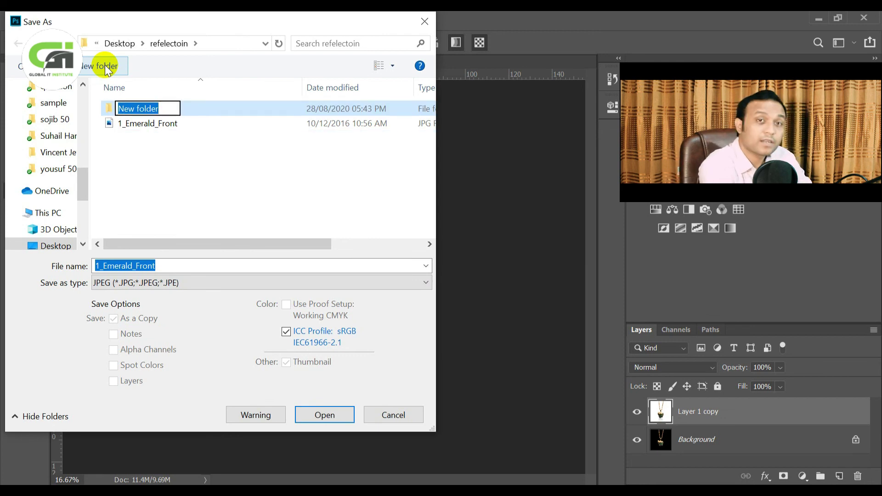
text(com)
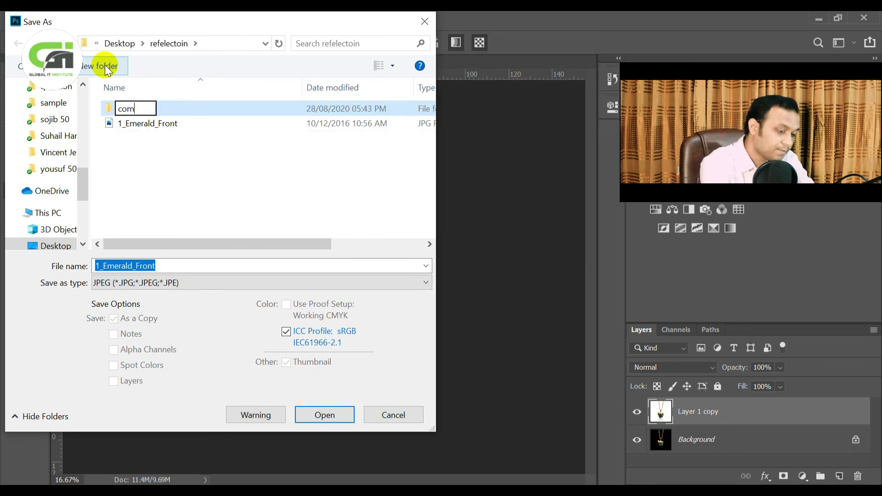
key(Return)
key(Return)
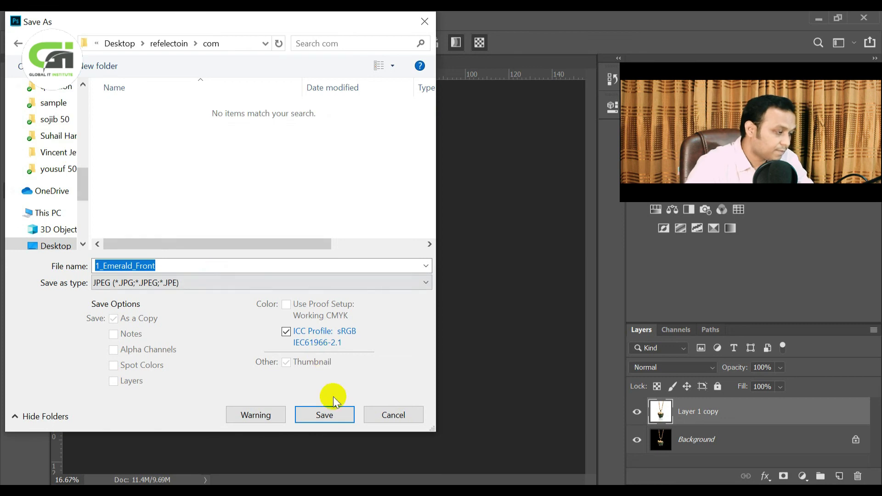
click(325, 415)
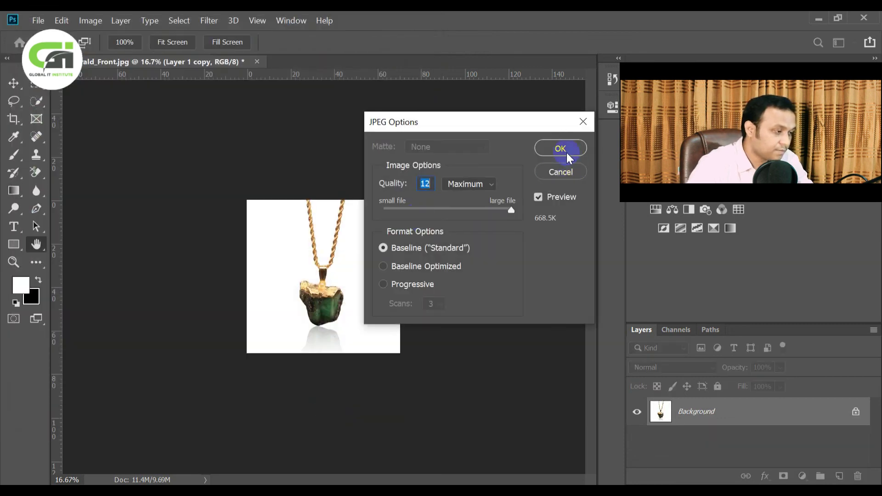
click(564, 150)
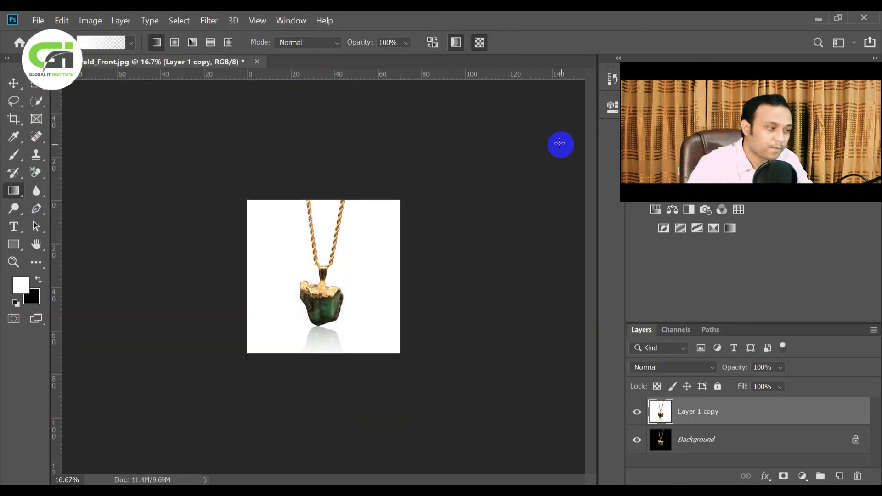